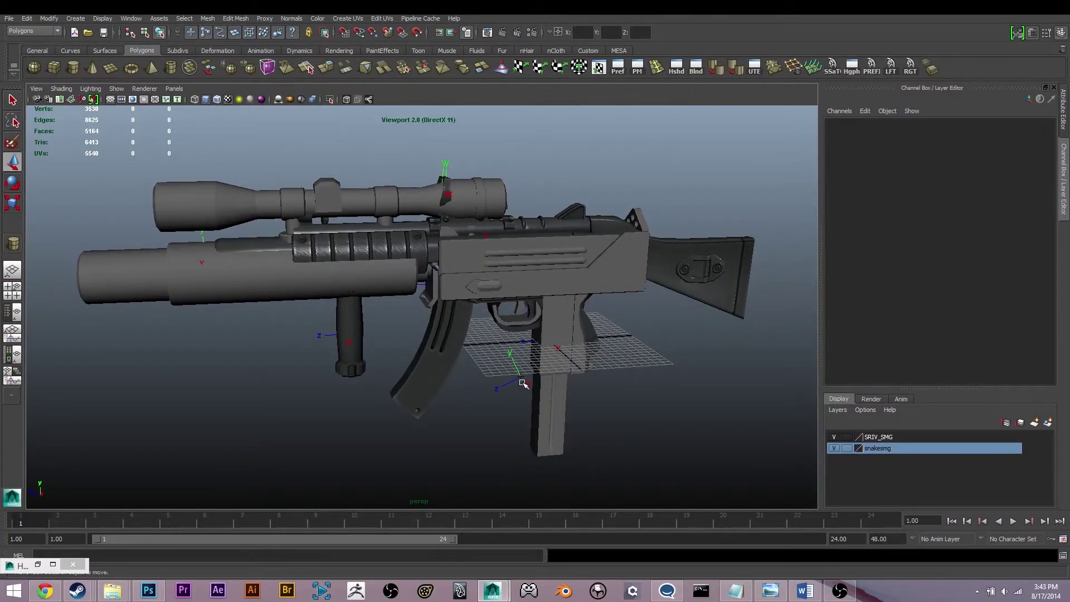
Step: Bring up the Hypergraph Hierarchy and frame the bone_SLIDE joint in the viewport
left_click_drag(566, 428, 612, 437, "alt")
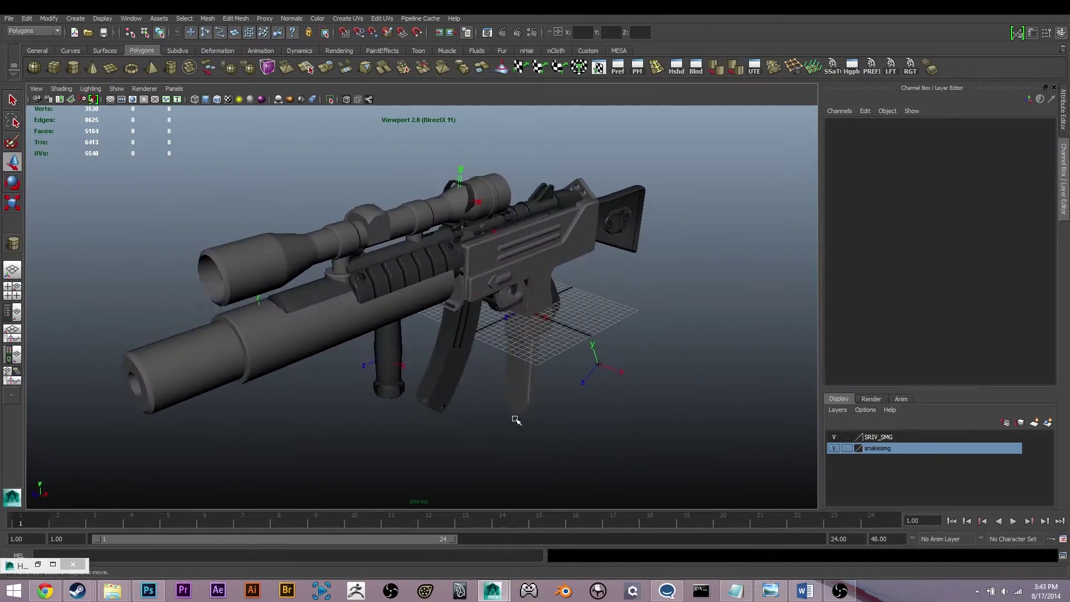
left_click_drag(691, 304, 636, 357, "alt")
left_click(47, 572)
left_click(39, 568)
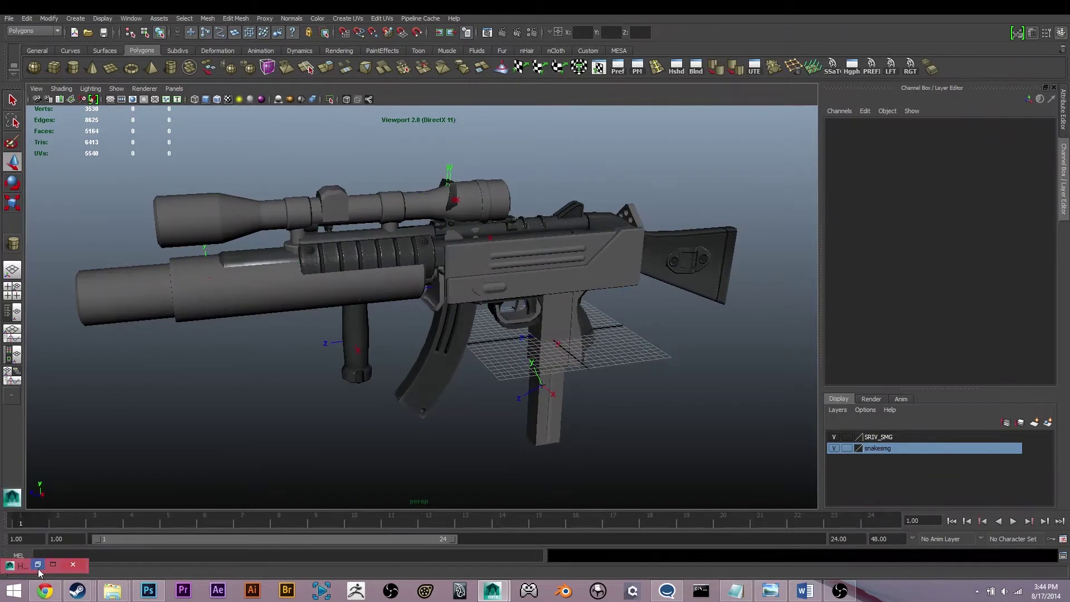
left_click_drag(104, 269, 189, 276)
left_click(170, 334)
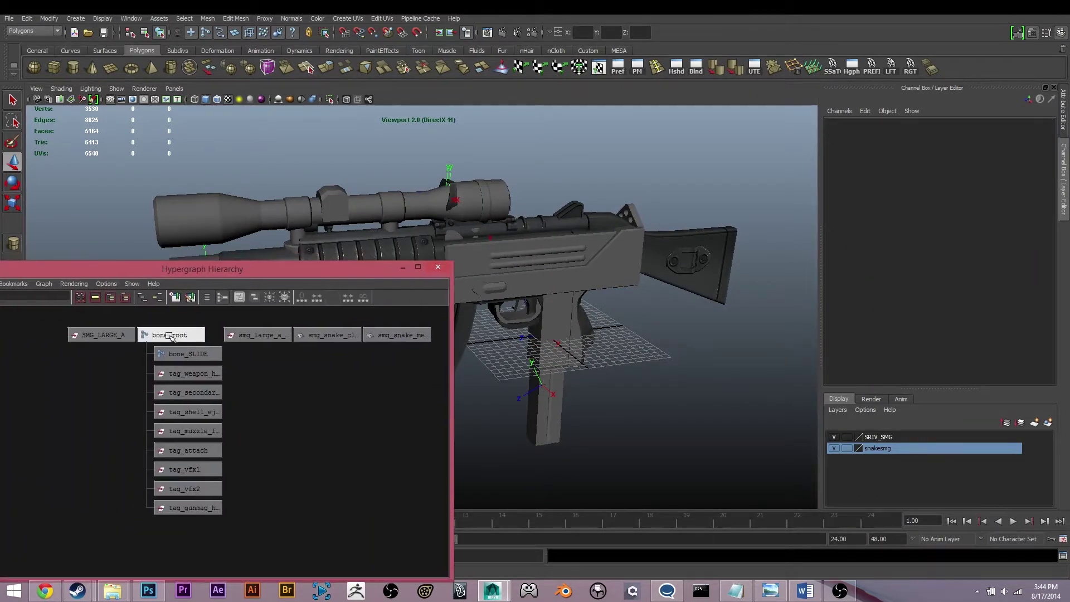
left_click(187, 352)
key("f")
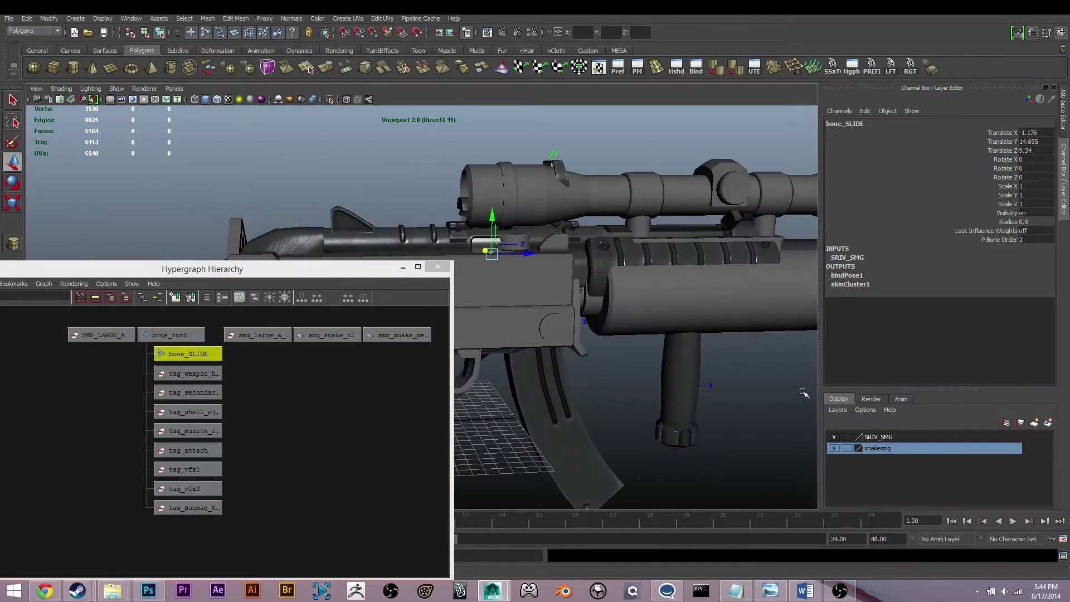
Step: Hide the snakesmg display layer so only the original SRIV_SMG gun shows
left_click(835, 449)
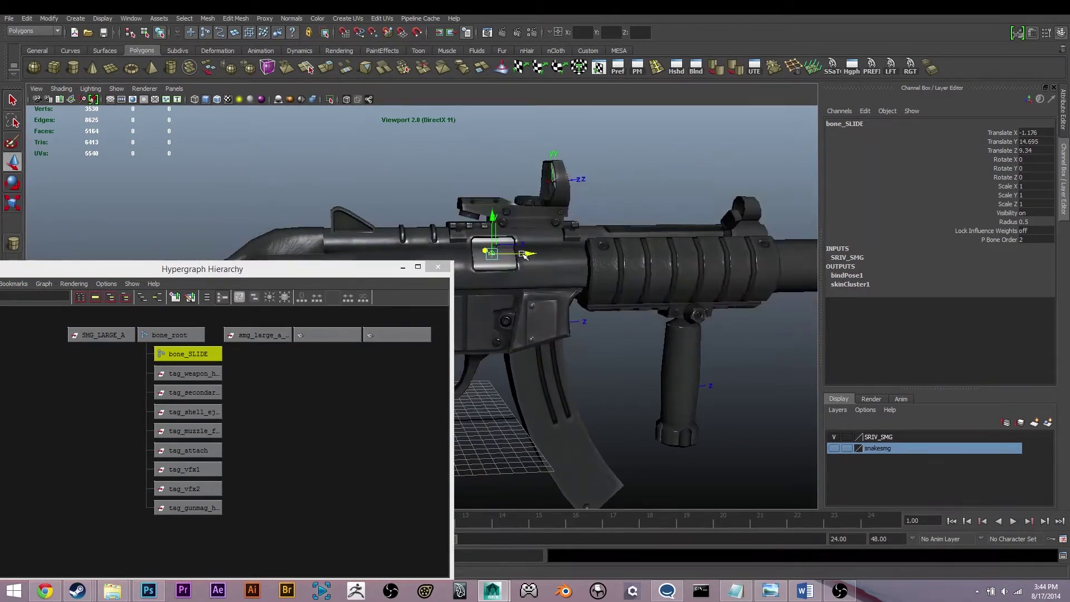
left_click(661, 182)
middle_click_drag(640, 253, 598, 189, "alt")
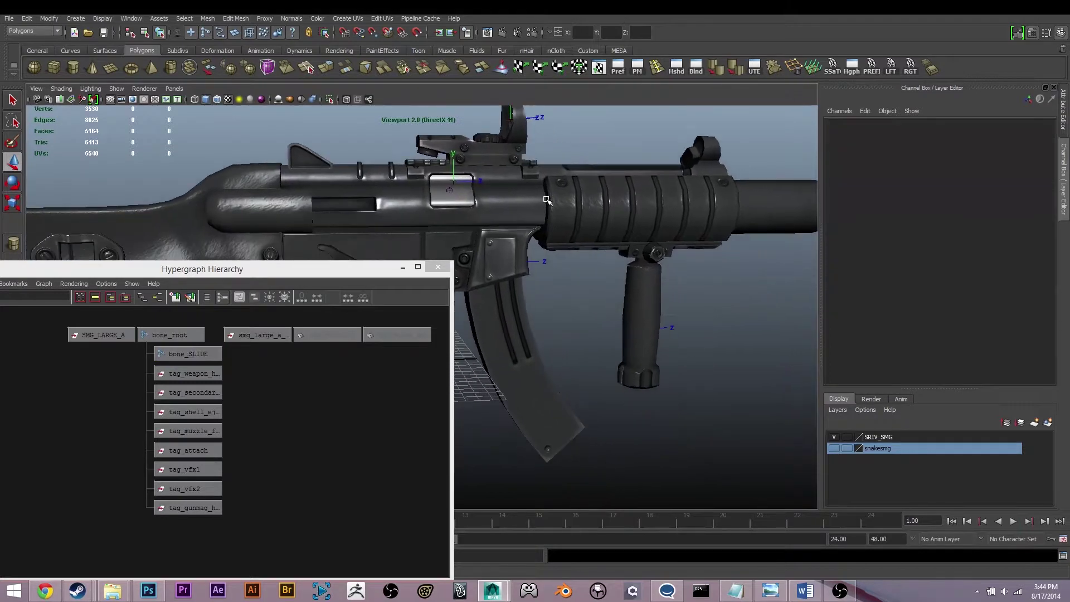
Step: Delete all history in the scene and test-move the bone_SLIDE joint along Z, undoing the move
left_click(26, 19)
mouse_move(74, 150)
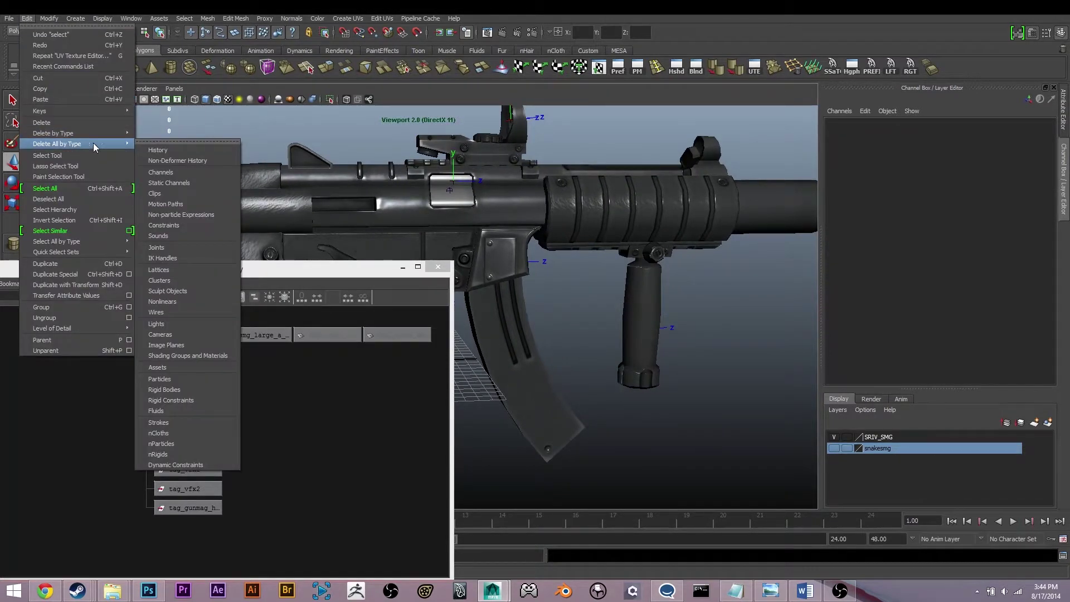
left_click(156, 150)
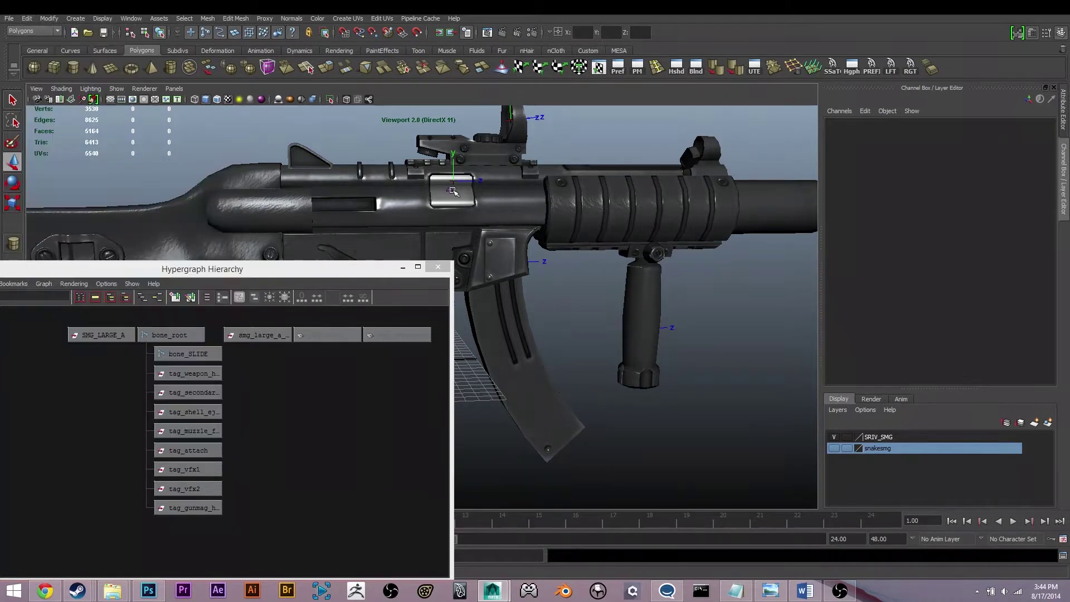
left_click(452, 192)
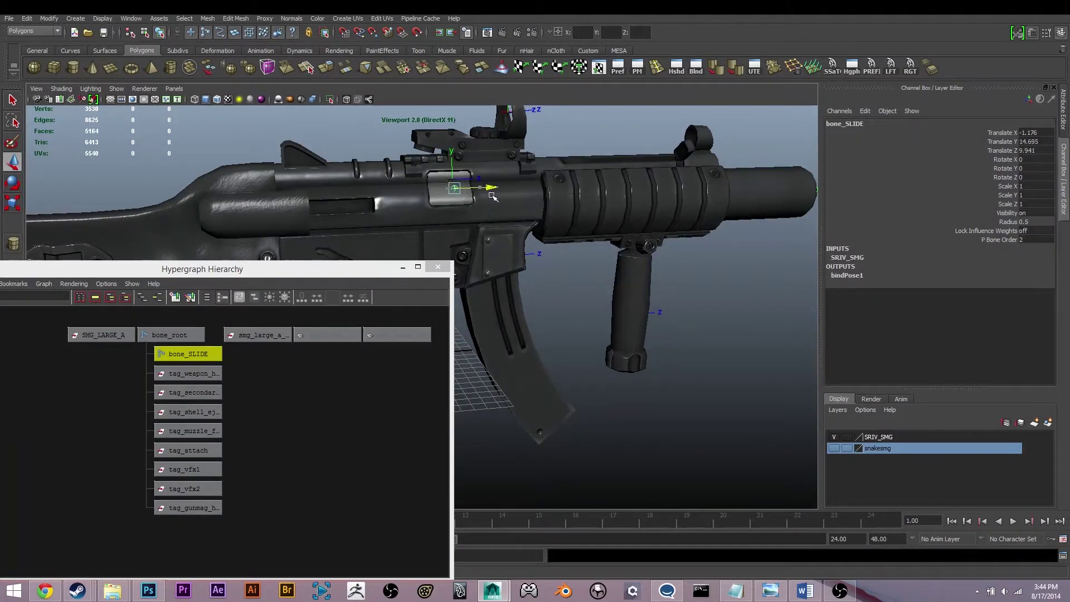
key("ctrl+z")
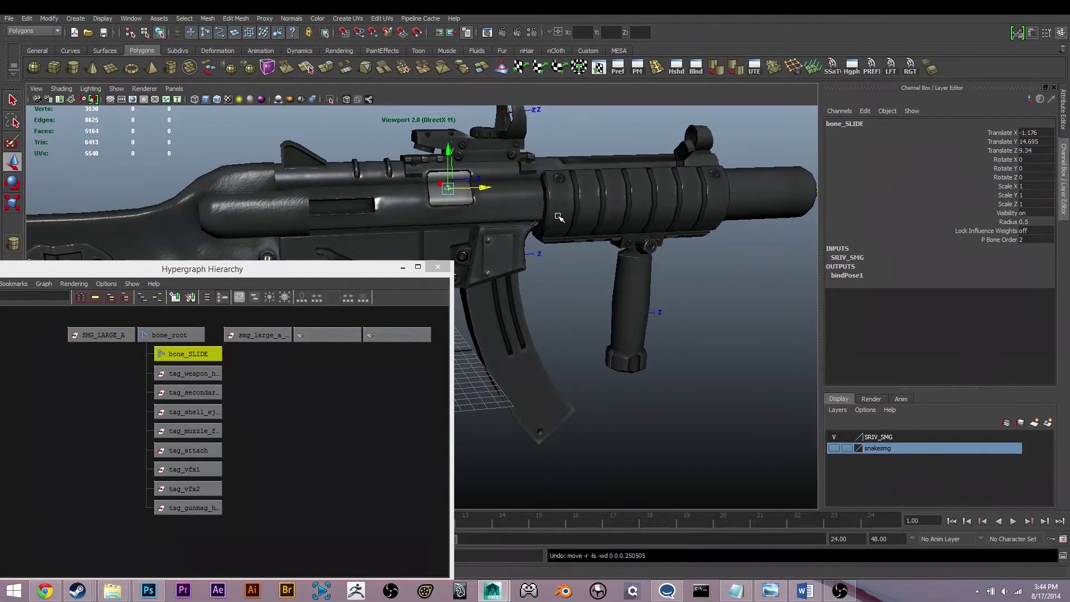
Step: Delete the original SMG_LARGE_A gun mesh and its magazine mesh, keeping the bone_root skeleton and its tags
left_click(612, 187)
right_click_drag(530, 313, 592, 306, "alt")
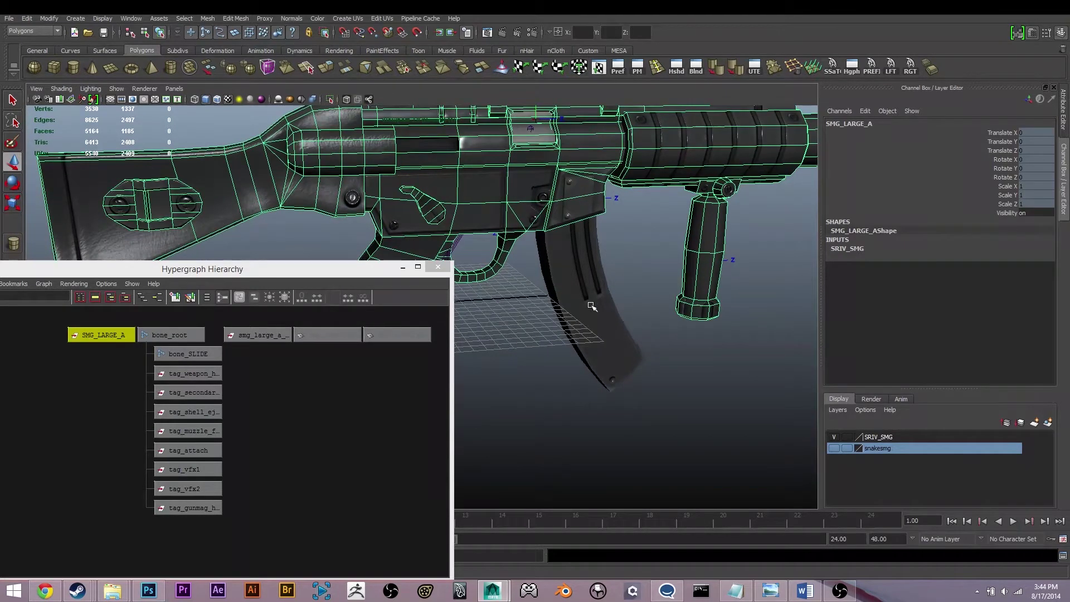
key("Delete")
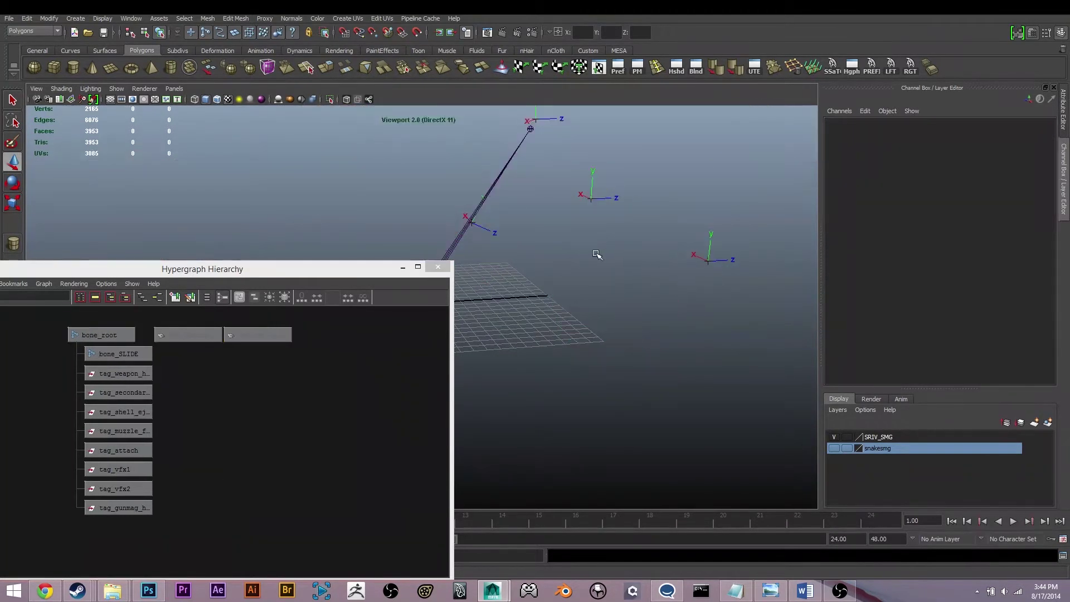
Step: Show the snakesmg layer again and move the Hypergraph Hierarchy window clear of the gun
left_click_drag(594, 254, 552, 357, "alt")
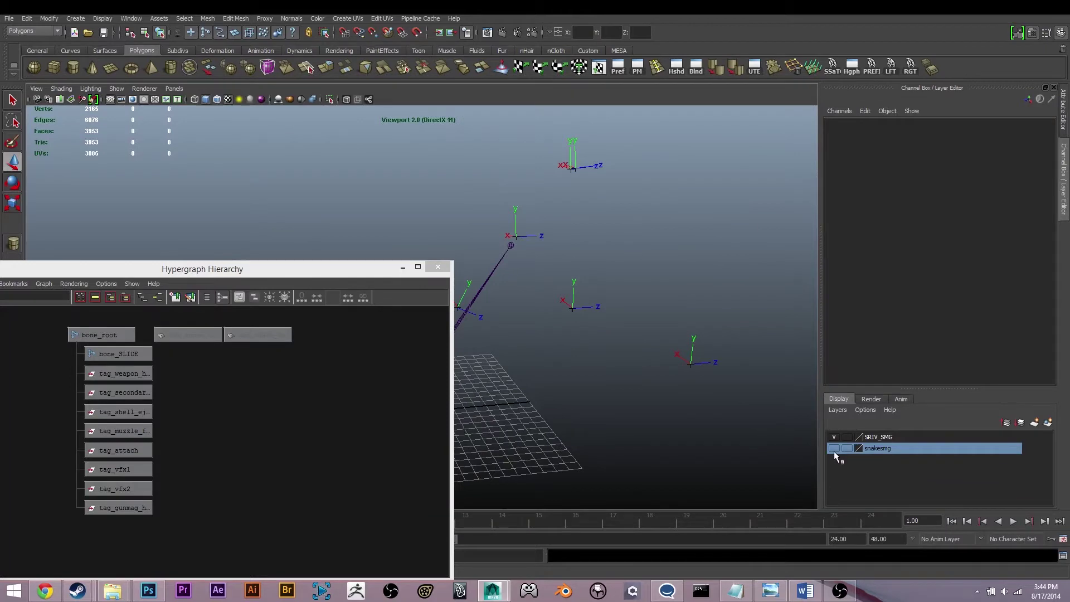
left_click(834, 448)
left_click_drag(339, 273, 294, 403)
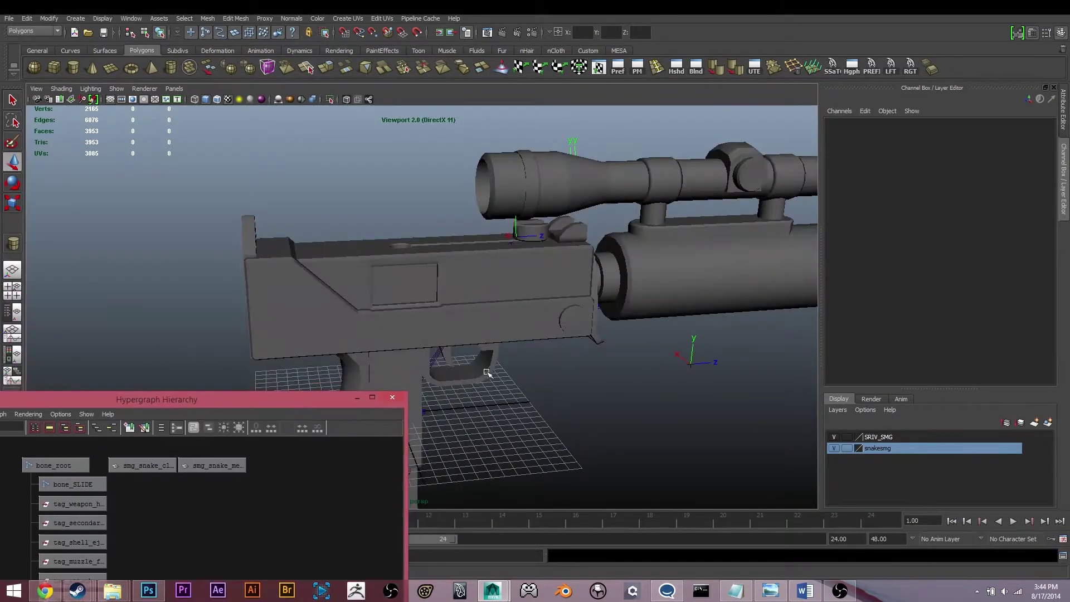
Step: Examine the bone_SLIDE joint's position inside the snake SMG in wireframe display, restoring shaded display at the end
left_click_drag(564, 371, 516, 339, "alt")
key("4")
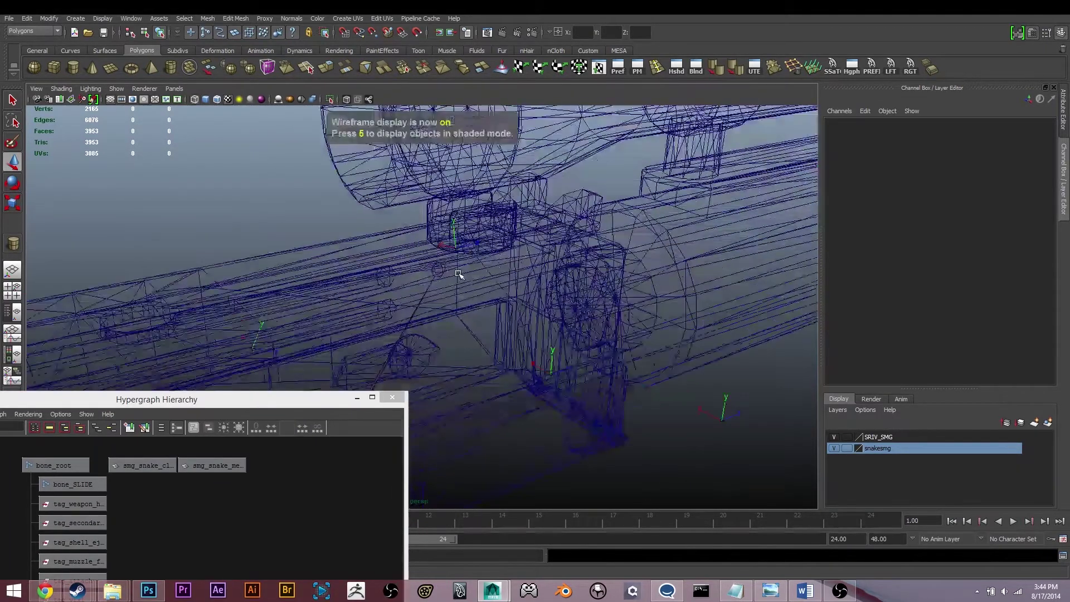
left_click(438, 270)
left_click_drag(438, 270, 488, 275, "alt")
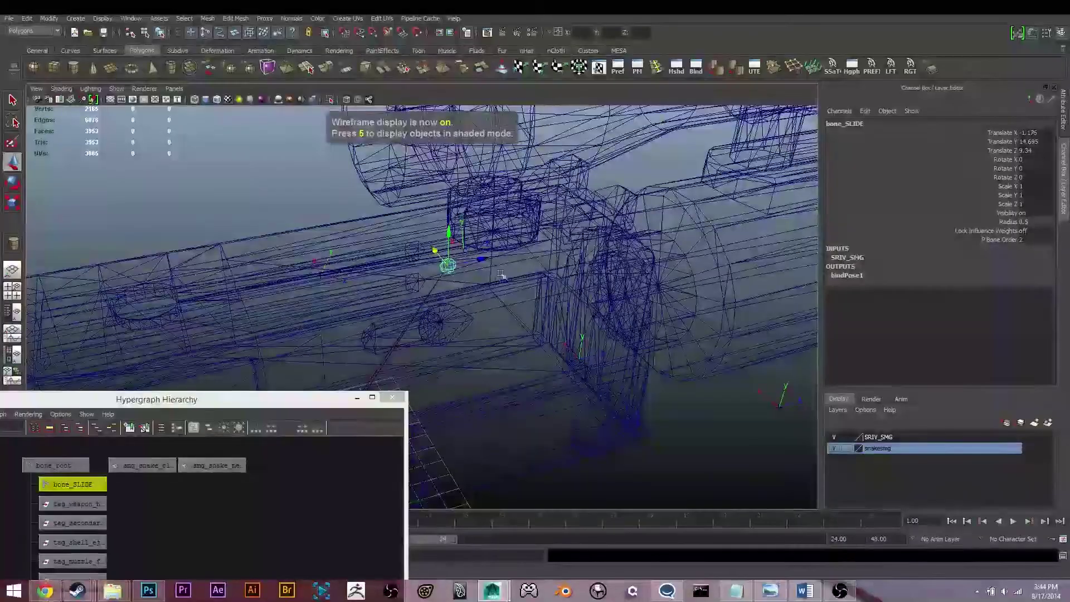
scroll(535, 271, "down", 1)
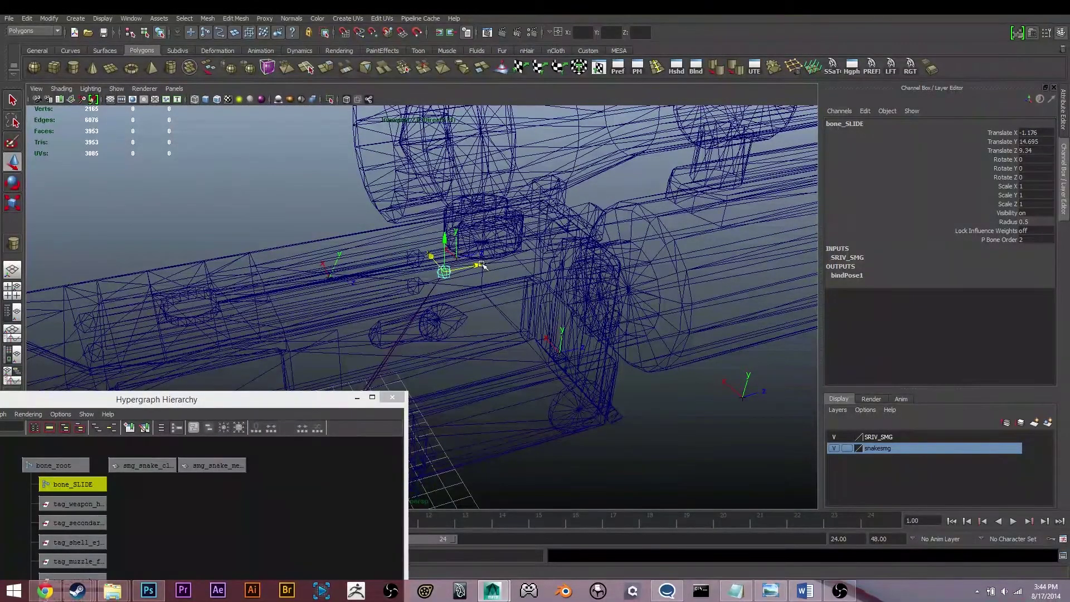
left_click_drag(233, 399, 604, 451)
left_click_drag(491, 357, 440, 286, "alt")
key("ctrl+z")
key("5")
Step: Select the two rectangular ejection port faces on the side of the snake SMG's receiver
mouse_move(530, 291)
left_mouse_down("alt")
mouse_move(540, 330)
mouse_move(469, 237)
left_mouse_up("alt")
left_click(485, 234)
left_click_drag(485, 329, 420, 318, "alt")
middle_click_drag(421, 317, 484, 255, "alt")
left_click_drag(483, 256, 551, 264, "alt")
middle_click_drag(551, 264, 461, 279, "alt")
right_click_drag(419, 269, 416, 295)
left_click(401, 262)
left_click_drag(468, 296, 431, 308, "alt")
scroll(229, 299, "down", 5)
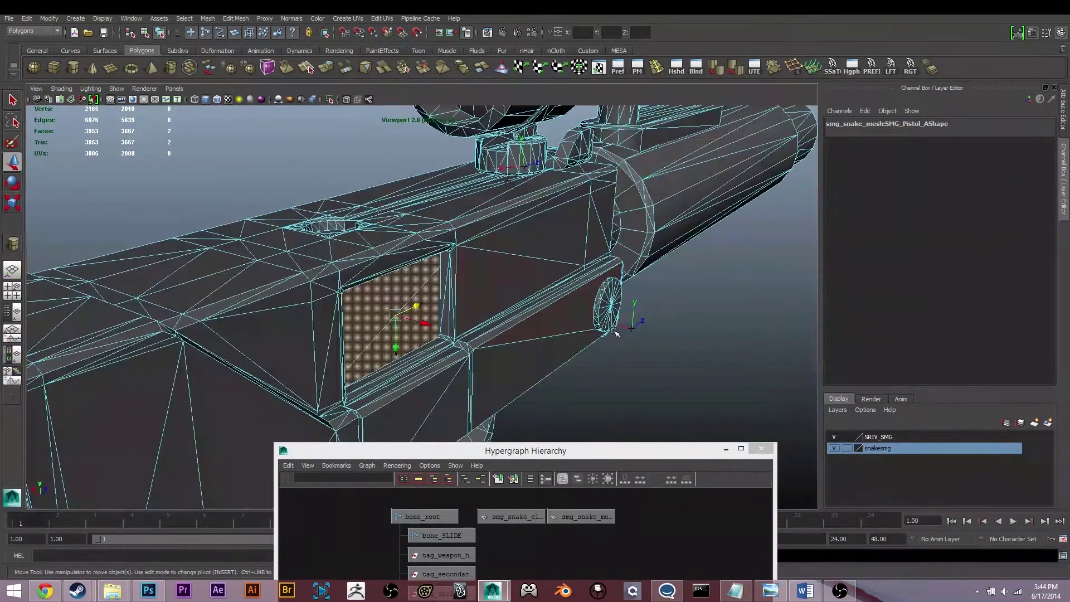
Step: Reselect both ejection port faces for inspection and return the snake SMG mesh to object mode
right_click_drag(505, 292, 552, 280)
left_click(698, 333)
scroll(641, 332, "down", 4)
scroll(411, 274, "up", 5)
right_click_drag(411, 274, 411, 312)
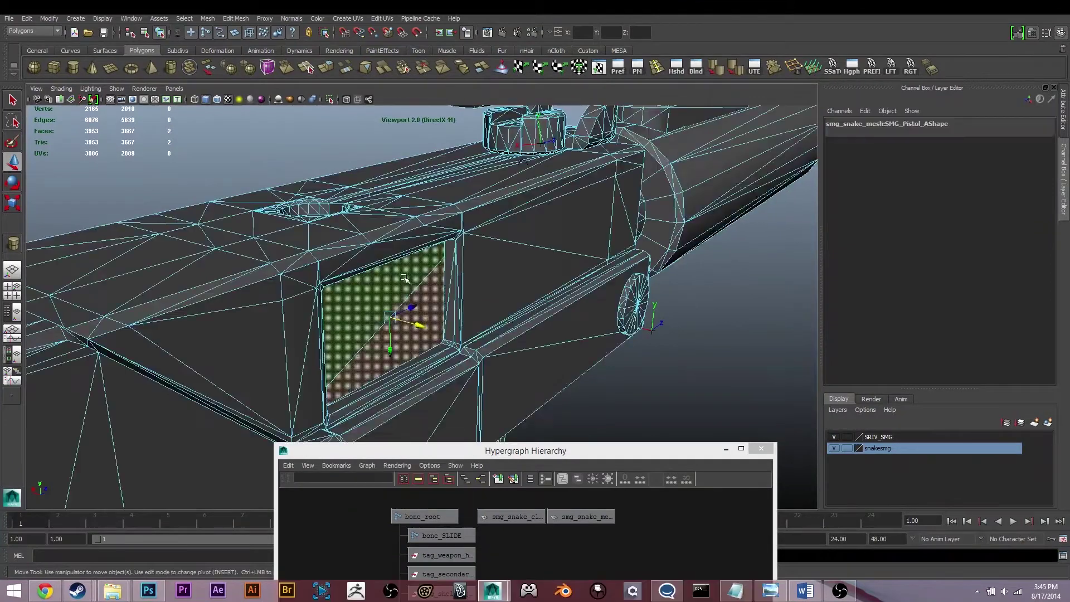
left_click(418, 295, "shift")
left_click_drag(484, 289, 195, 340, "alt")
key("ctrl+z")
right_click_drag(557, 336, 485, 295, "alt")
right_click_drag(485, 295, 531, 279)
Step: Select the bone_root joint together with the main snake SMG mesh, using wireframe display and returning to textured shading
right_click_drag(507, 316, 446, 355, "alt")
key("4")
middle_click_drag(446, 354, 456, 254, "alt")
scroll(464, 253, "up", 6)
left_click(510, 219)
middle_click_drag(367, 225, 373, 251, "alt")
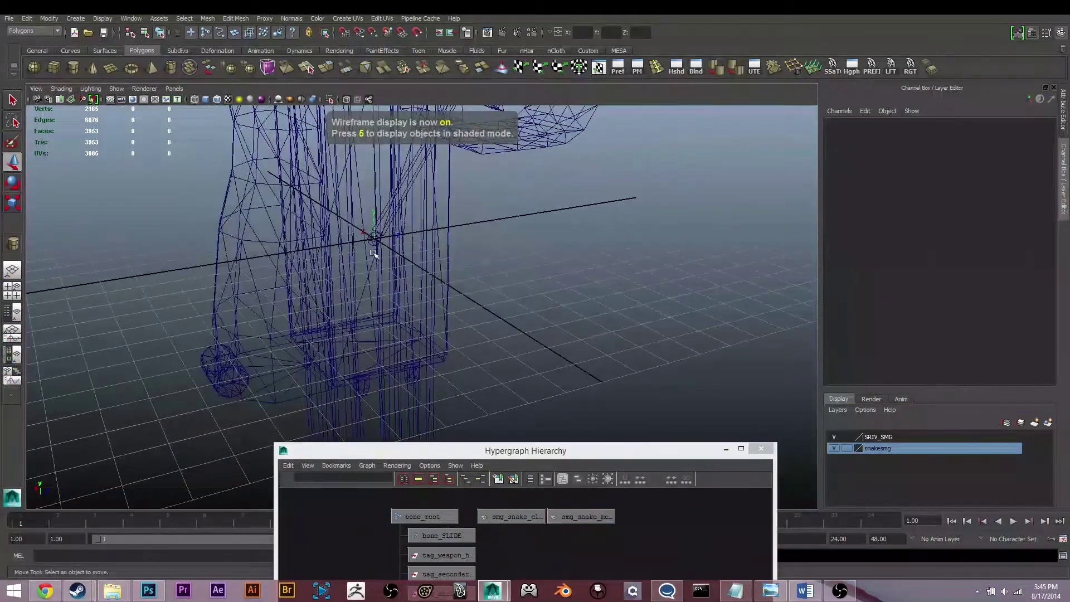
left_click(368, 242)
scroll(527, 198, "down", 7)
middle_click_drag(528, 197, 523, 299, "alt")
left_click(522, 296, "shift")
key("6")
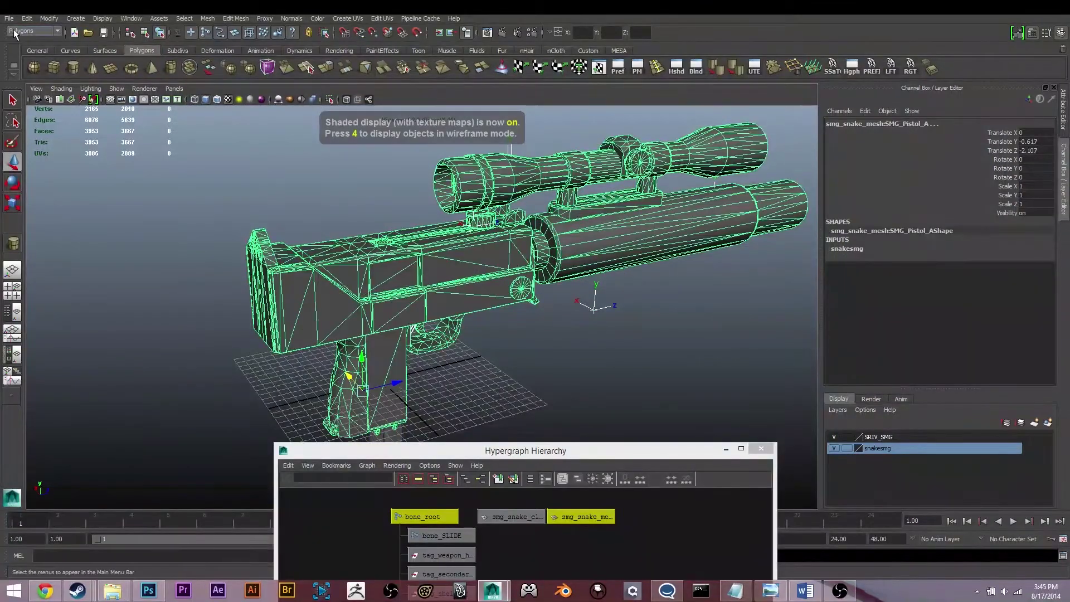
Step: Smooth-bind the main snake SMG mesh to the bone_root skeleton using the Animation menu set
left_click(13, 30)
left_click(24, 41)
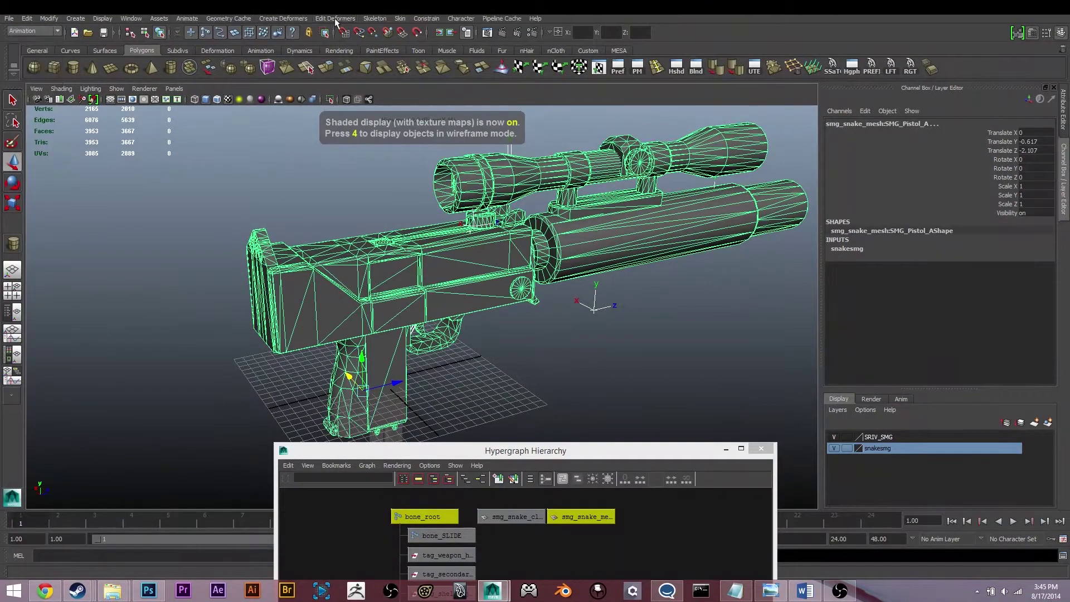
left_click(375, 18)
mouse_move(402, 20)
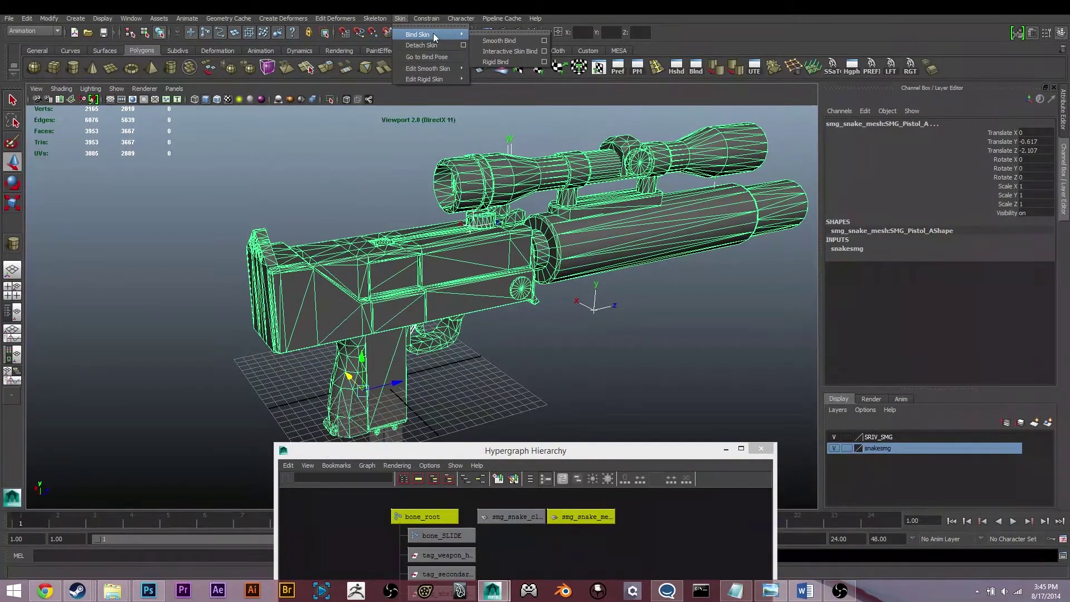
left_click(483, 39)
left_click_drag(517, 452, 496, 523)
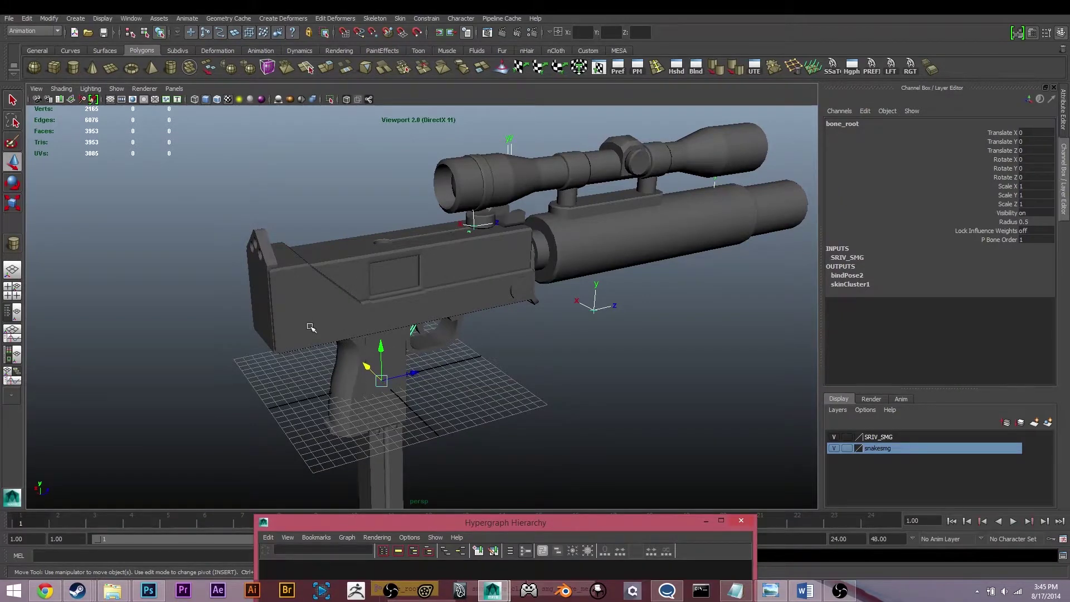
Step: Start the Paint Skin Weights Tool on the main gun mesh and display its tool settings and the Attribute Editor
left_click(294, 296)
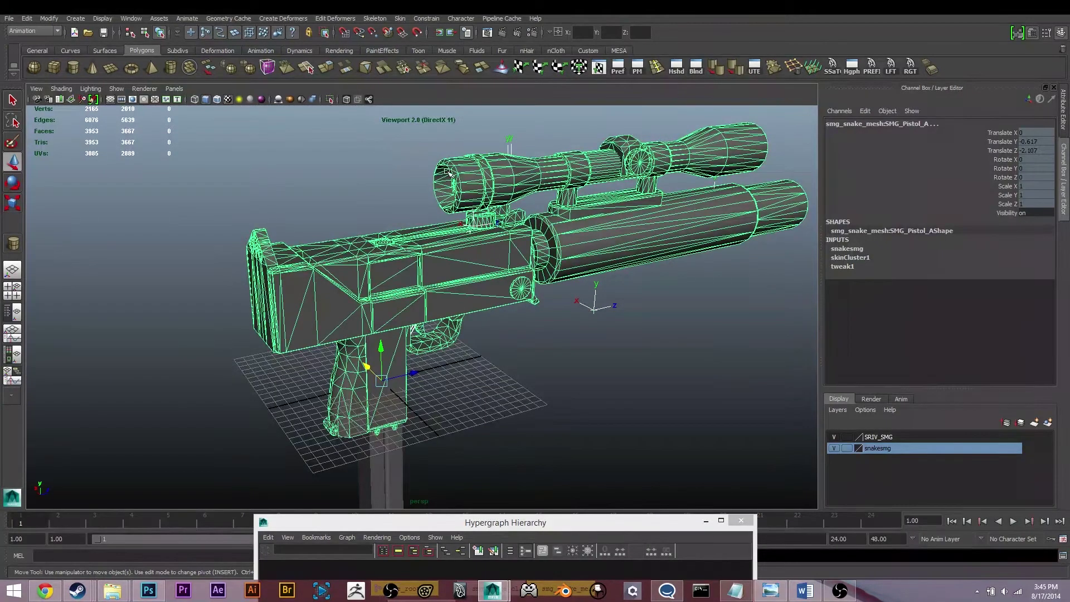
left_click(257, 48)
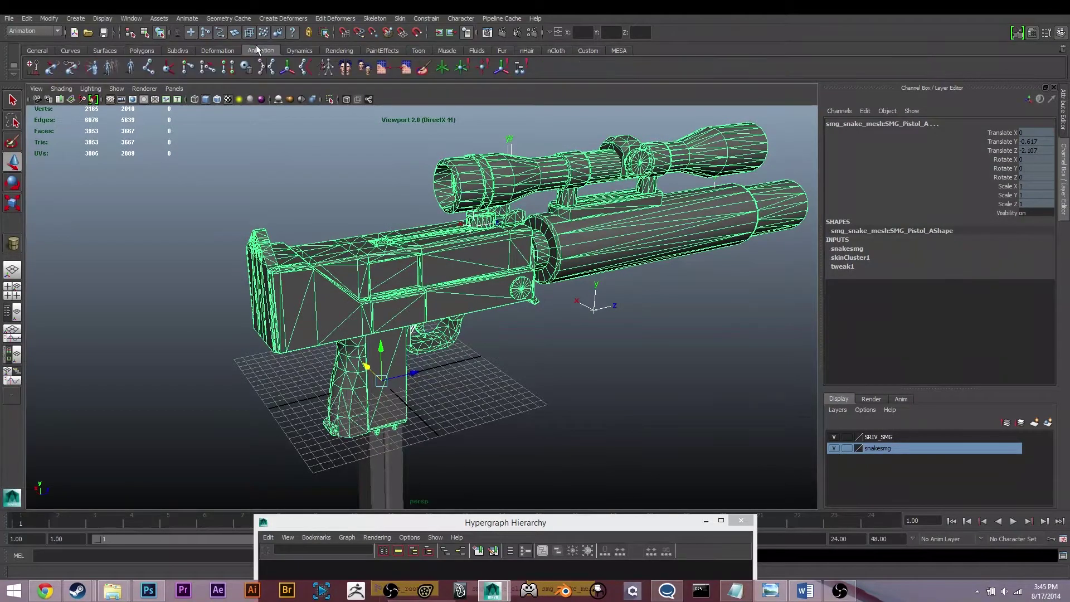
left_click(424, 68)
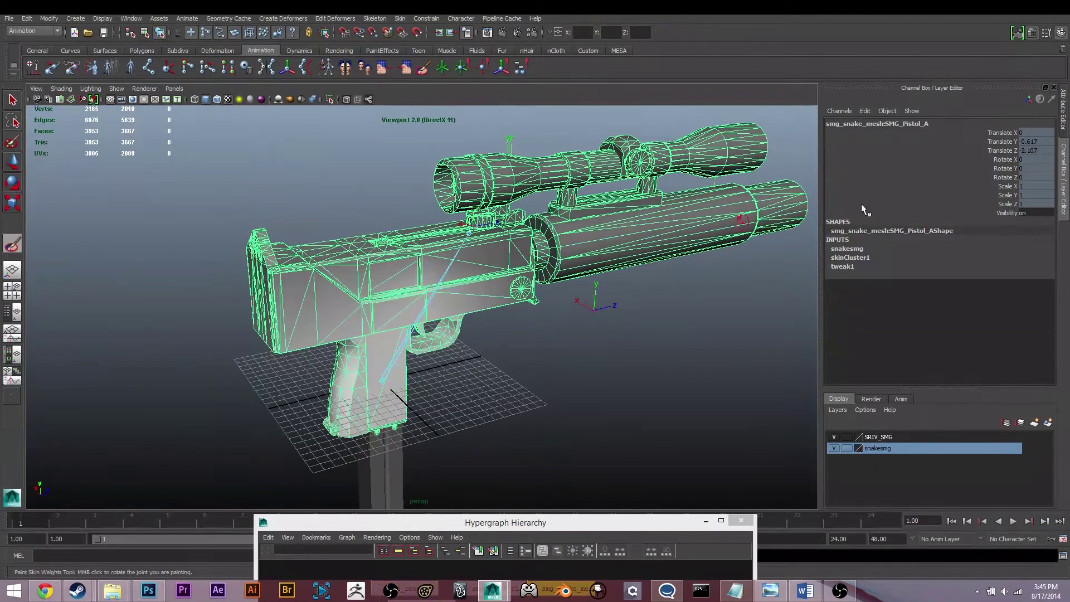
left_click(1047, 32)
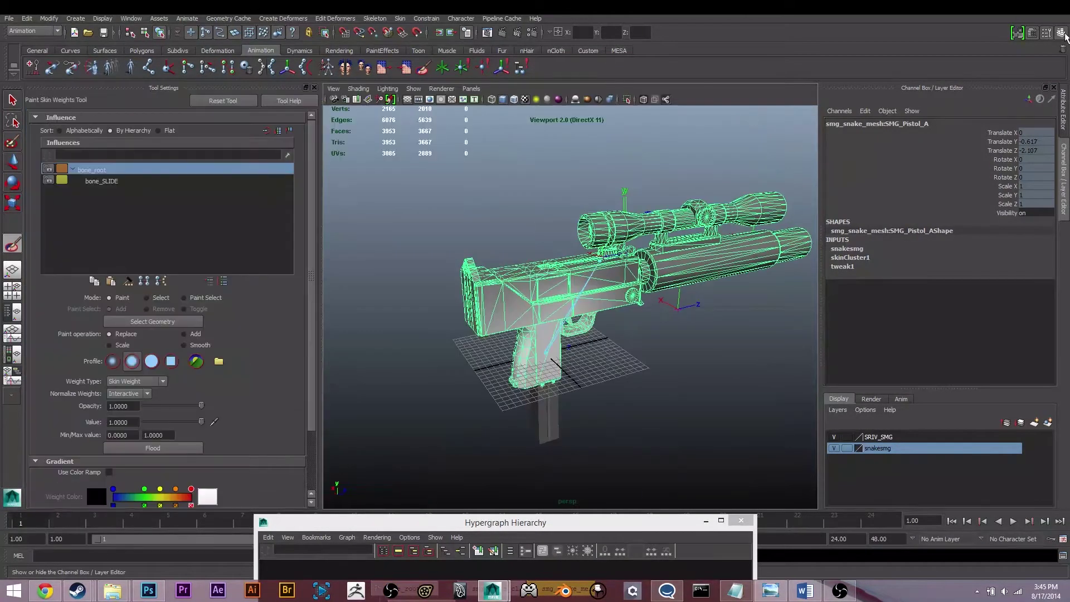
left_click(1017, 32)
Step: Examine how the bone_root skin weights are distributed over the receiver, grip, scope and barrel
left_click_drag(535, 248, 477, 249, "alt")
middle_click_drag(575, 280, 475, 297, "alt")
left_click_drag(354, 372, 390, 370, "alt")
right_click_drag(491, 328, 599, 312, "alt")
left_click_drag(608, 310, 712, 301, "alt")
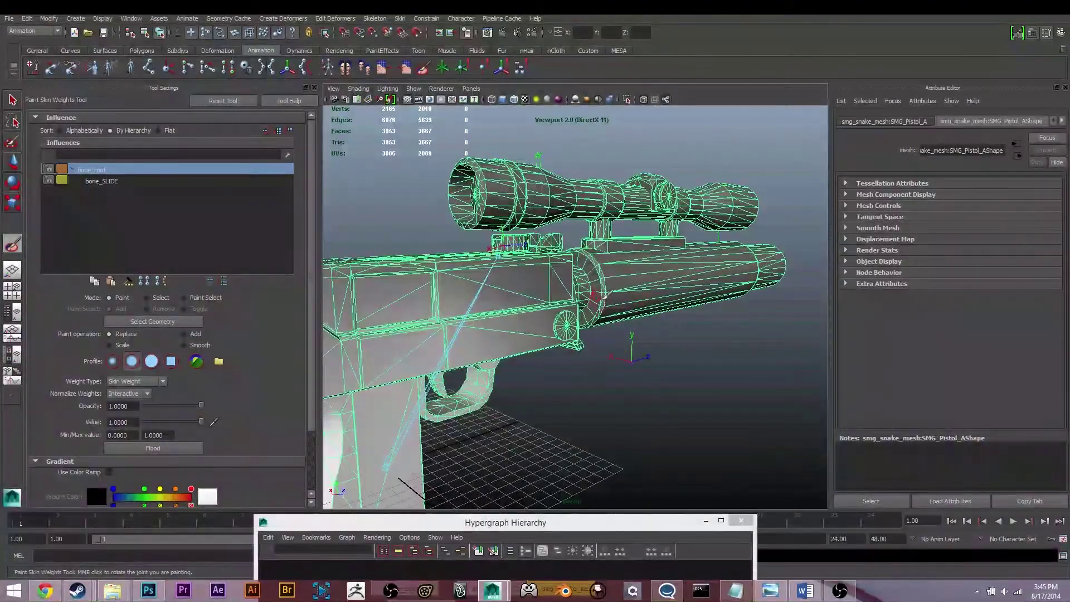
left_click_drag(555, 371, 469, 375, "alt")
middle_click_drag(379, 419, 469, 366, "alt")
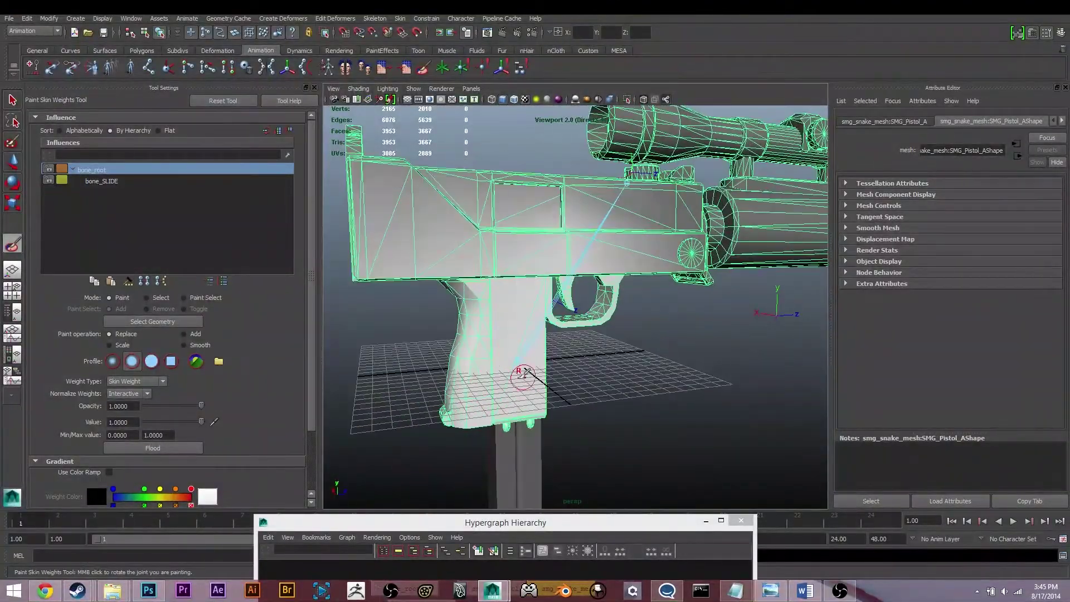
scroll(650, 339, "down", 3)
left_click_drag(674, 329, 661, 334, "alt")
scroll(665, 330, "up", 3)
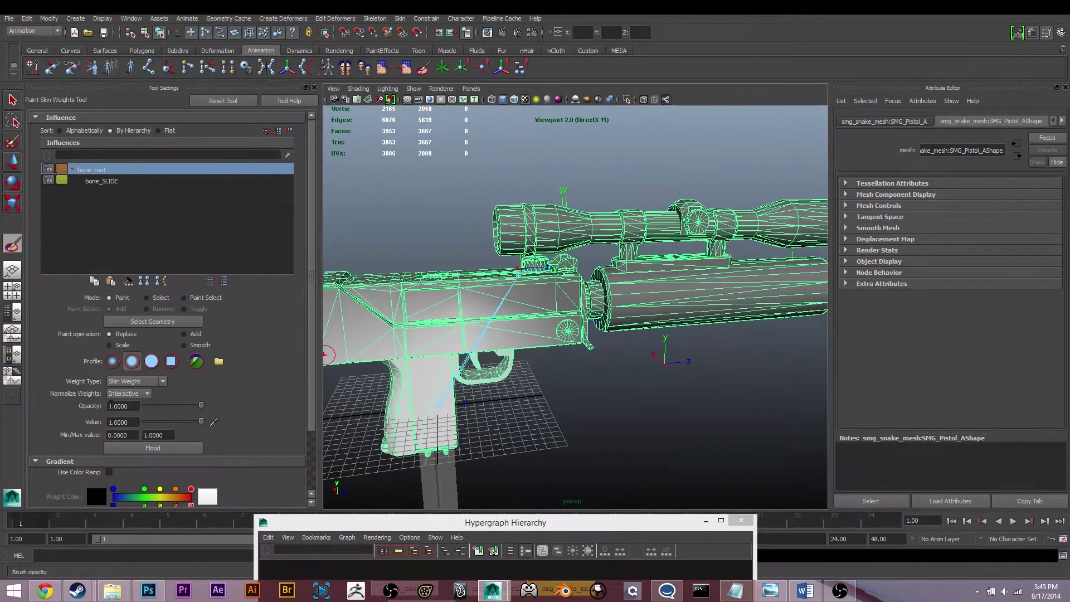
Step: Flood the whole gun mesh with a Replace skin weight of 1.0 for bone_root
left_click(130, 448)
scroll(576, 312, "down", 4)
left_click_drag(575, 312, 619, 320, "alt")
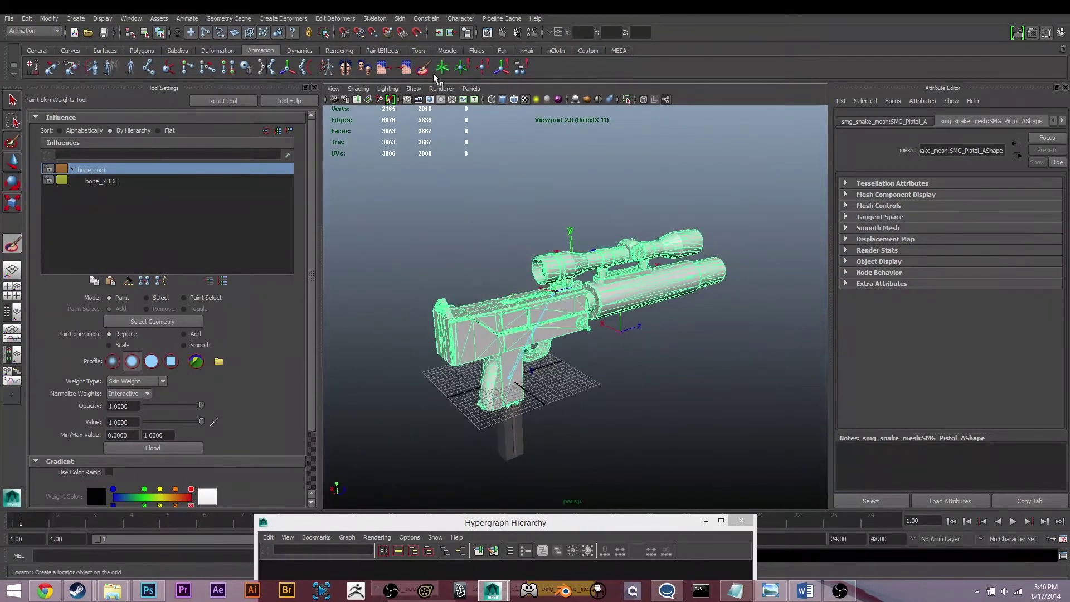
Step: Switch the viewport renderer to Default Quality Rendering and check the flooded weights from several views
left_click(439, 89)
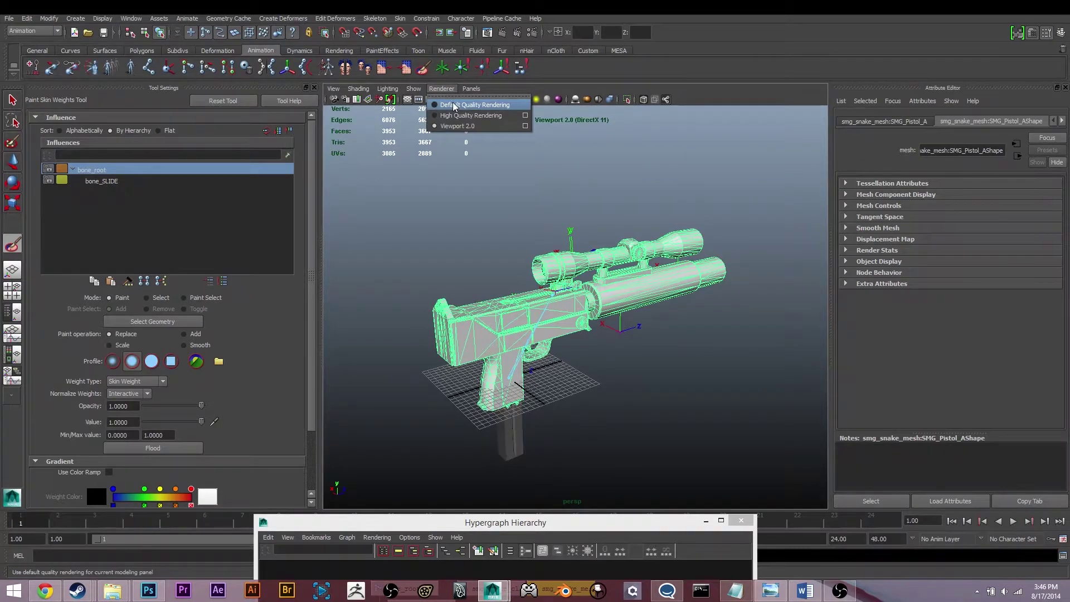
left_click(454, 106)
scroll(613, 295, "up", 5)
left_click_drag(614, 296, 635, 294, "alt")
scroll(616, 299, "down", 5)
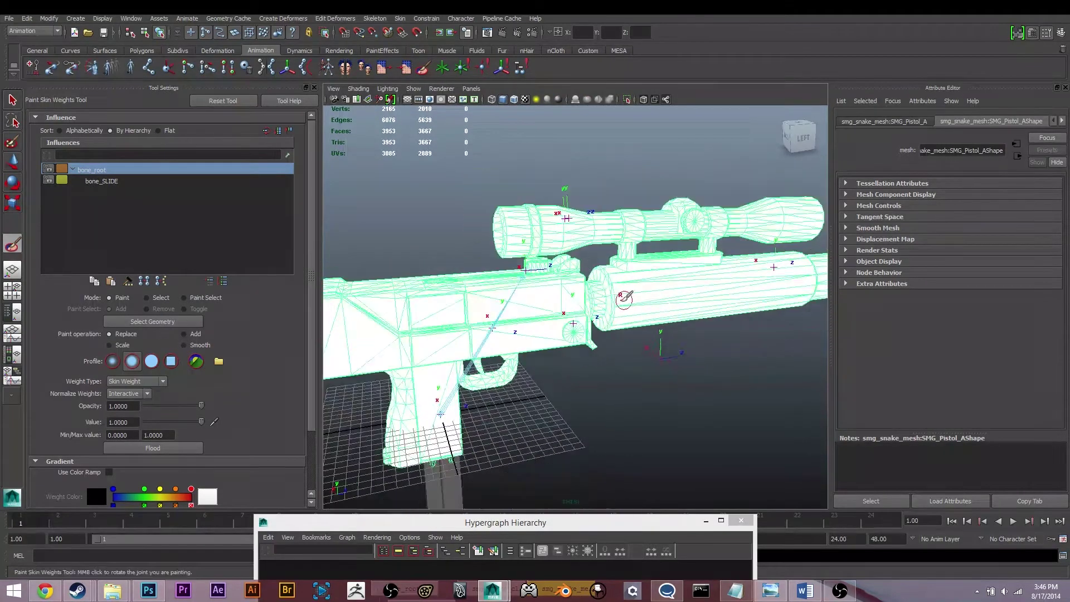
scroll(617, 299, "up", 5)
middle_click_drag(621, 310, 710, 270, "alt")
scroll(664, 271, "down", 3)
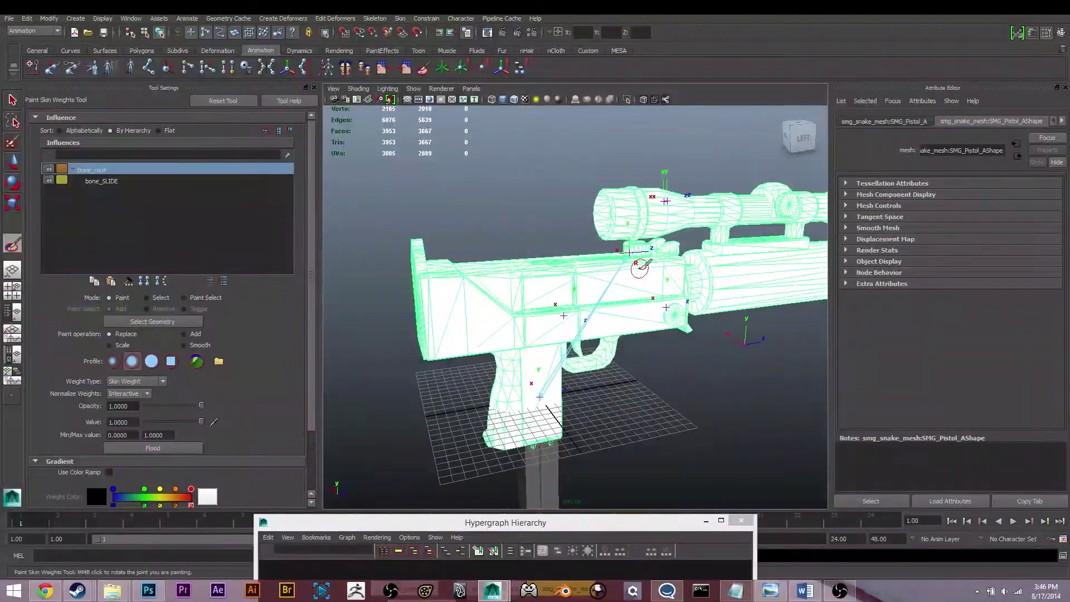
Step: Display the bone_SLIDE influence weights, and select all faces of the round knob on the receiver beneath the scope
middle_click_drag(653, 294, 603, 299, "alt")
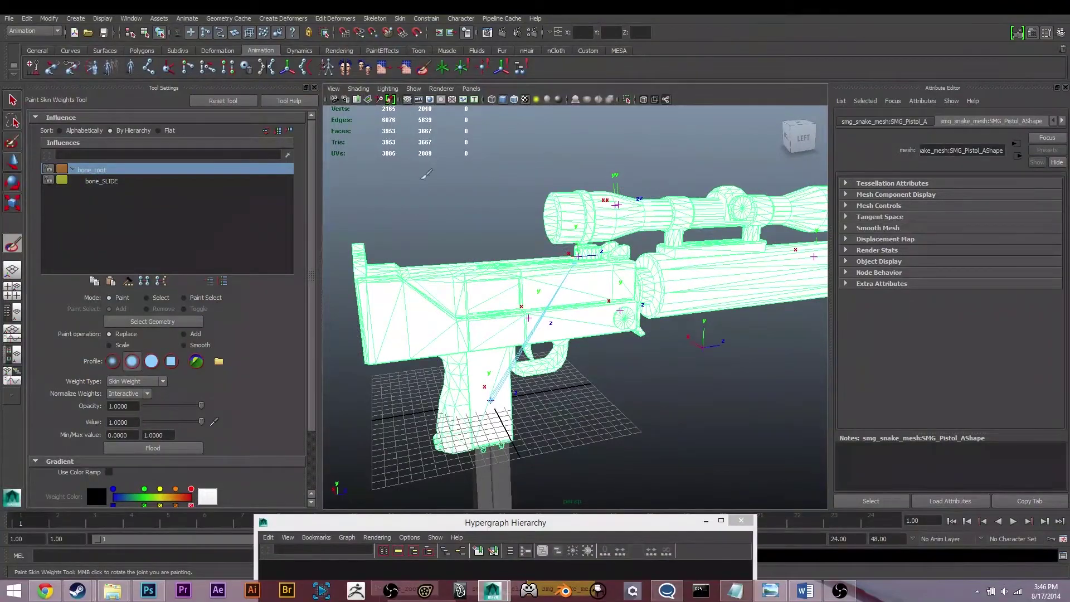
left_click(154, 182)
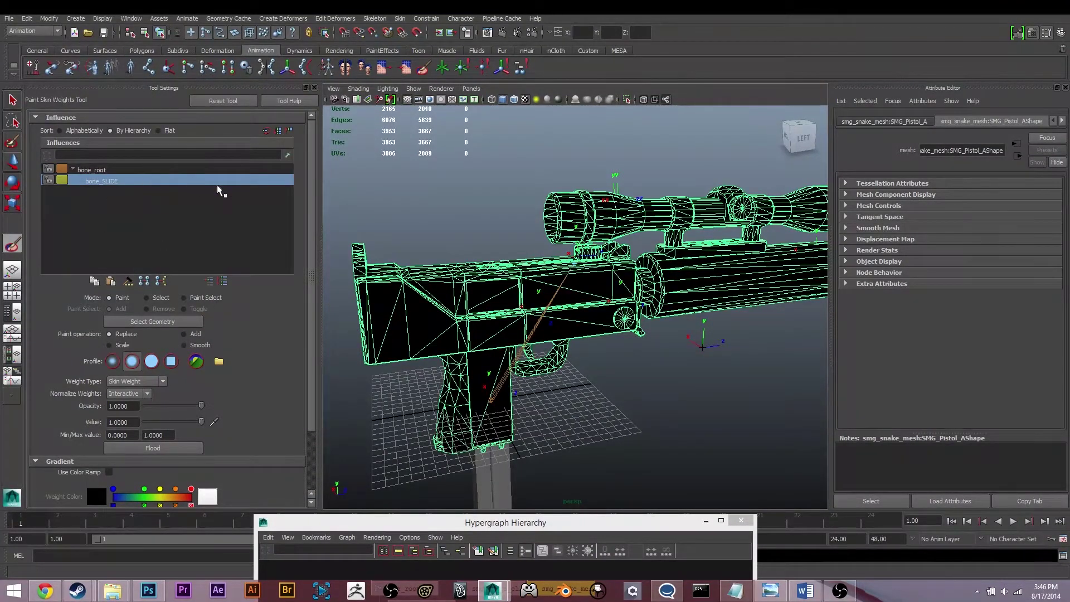
mouse_move(635, 285)
left_mouse_down("alt")
mouse_move(599, 286)
mouse_move(675, 278)
left_mouse_up("alt")
middle_click_drag(675, 279, 619, 310, "alt")
scroll(619, 309, "up", 4)
key("w")
right_click_drag(557, 288, 557, 310)
left_click_drag(557, 310, 502, 310, "alt")
middle_click_drag(502, 309, 600, 323, "alt")
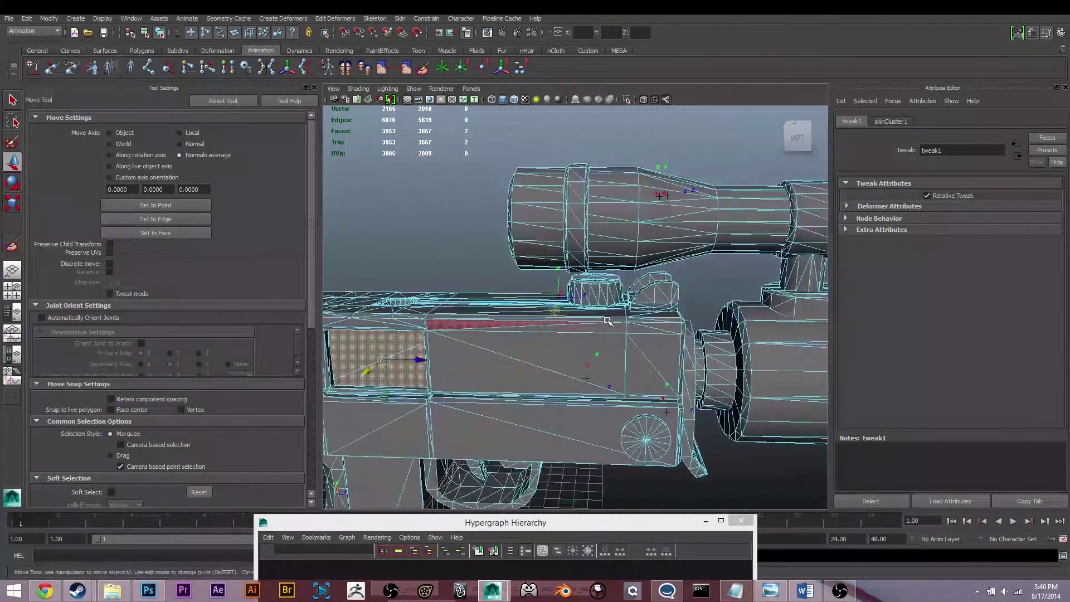
scroll(612, 322, "up", 3)
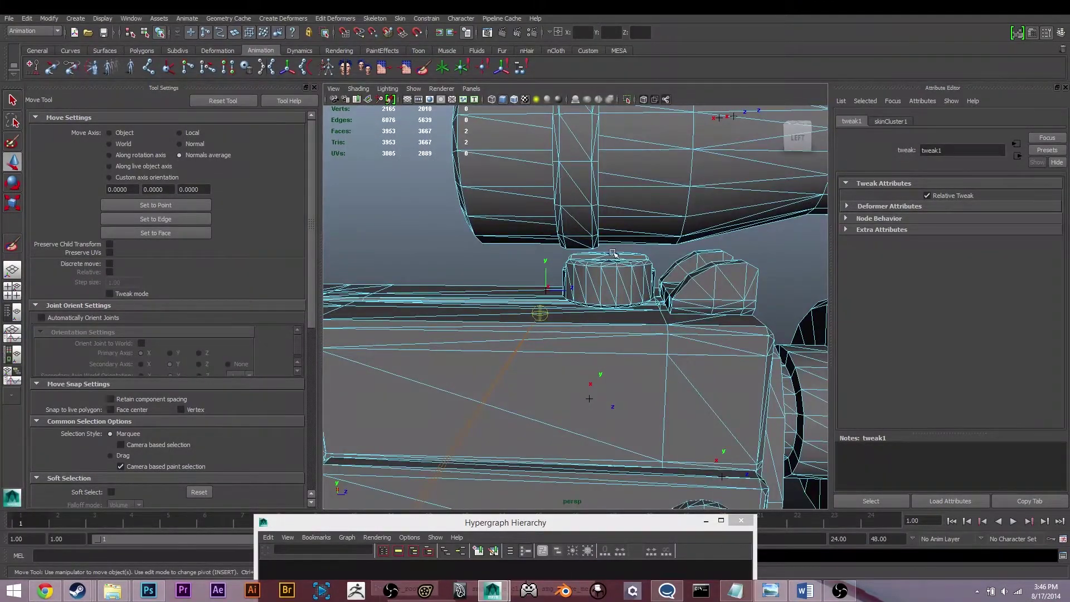
double_click(630, 271)
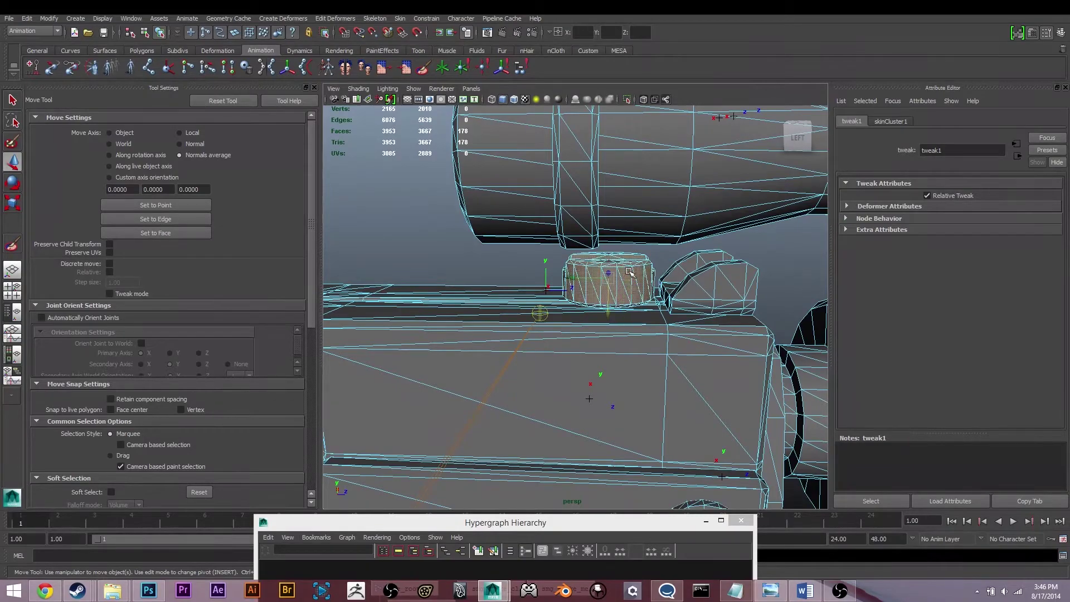
Step: Convert the face selection of the round knob to vertices
left_click_drag(648, 300, 689, 276, "alt")
scroll(689, 290, "up", 4)
left_click_drag(669, 312, 585, 262, "alt")
scroll(599, 330, "down", 2)
key("ctrl+z")
scroll(662, 286, "down", 3)
left_click_drag(662, 286, 604, 305, "alt")
scroll(616, 280, "down", 3)
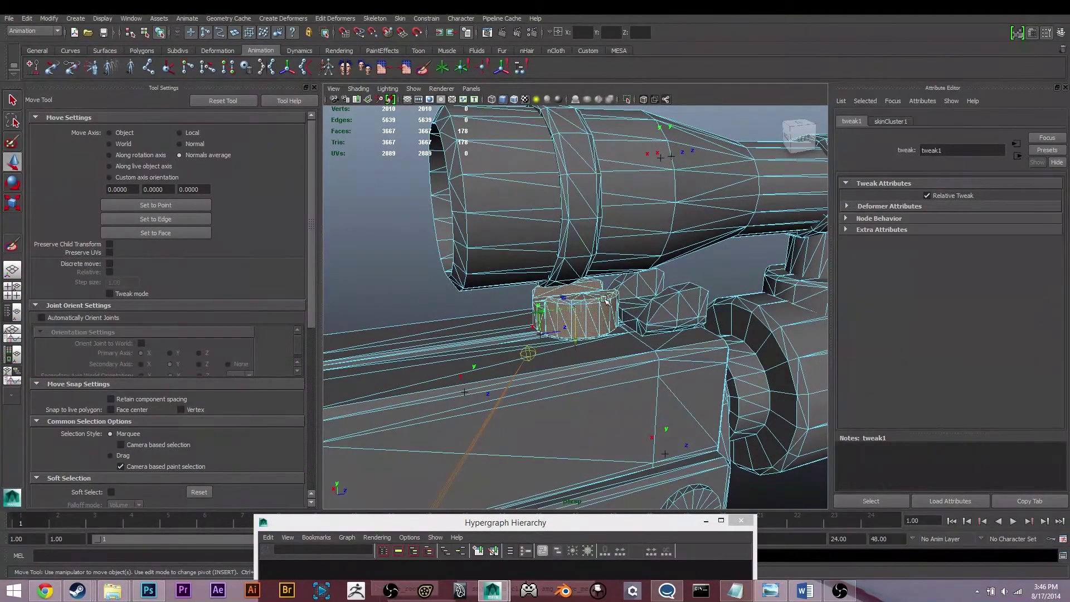
right_click(606, 300, "ctrl")
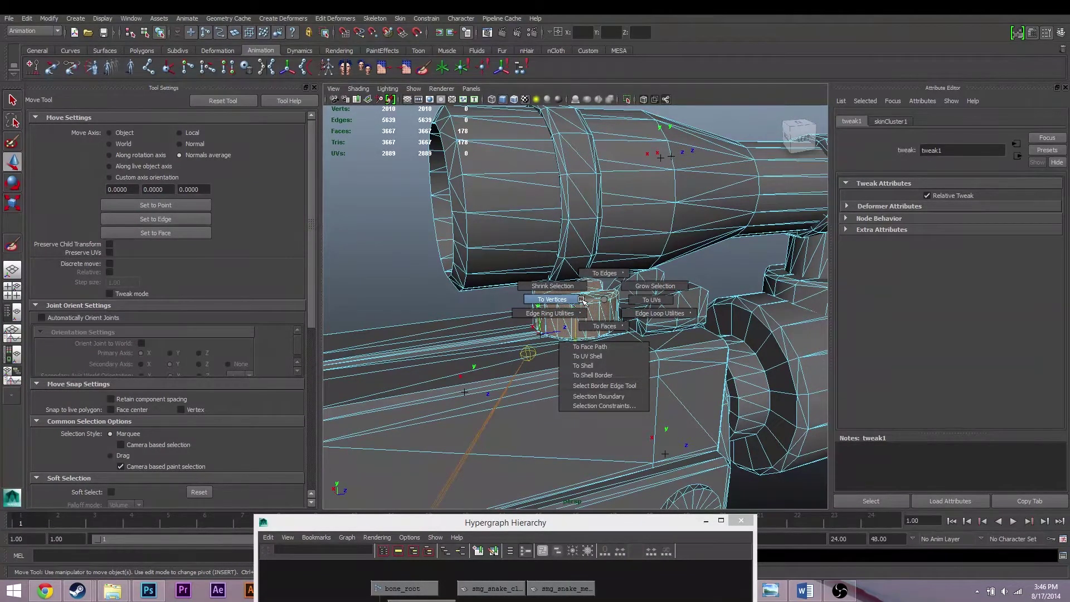
left_click(582, 301)
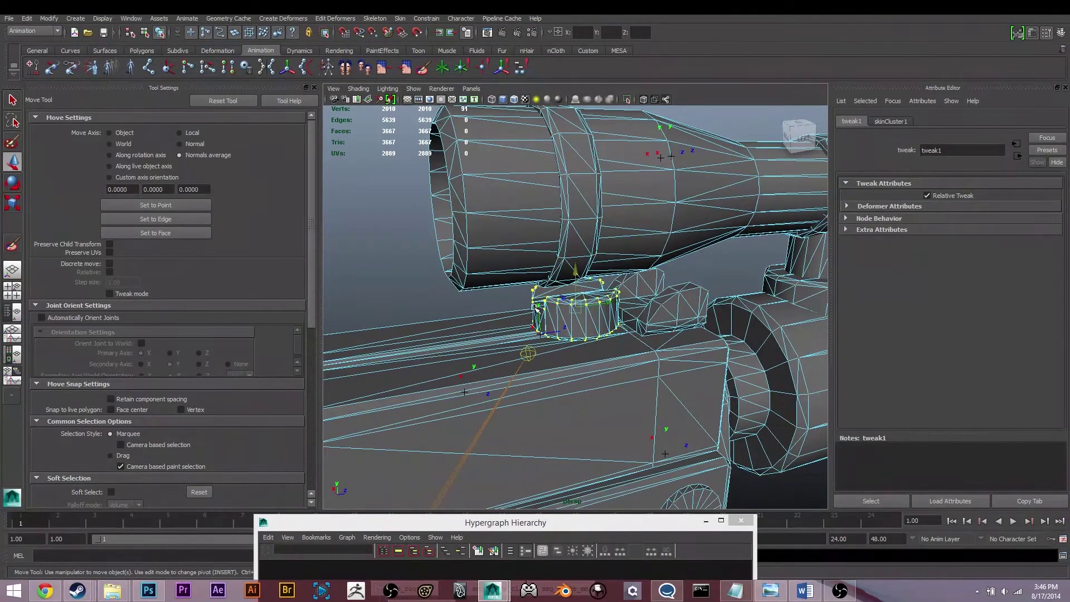
Step: Flood the selected knob vertices with a Replace skin weight of 1.0 for bone_SLIDE
left_click(423, 67)
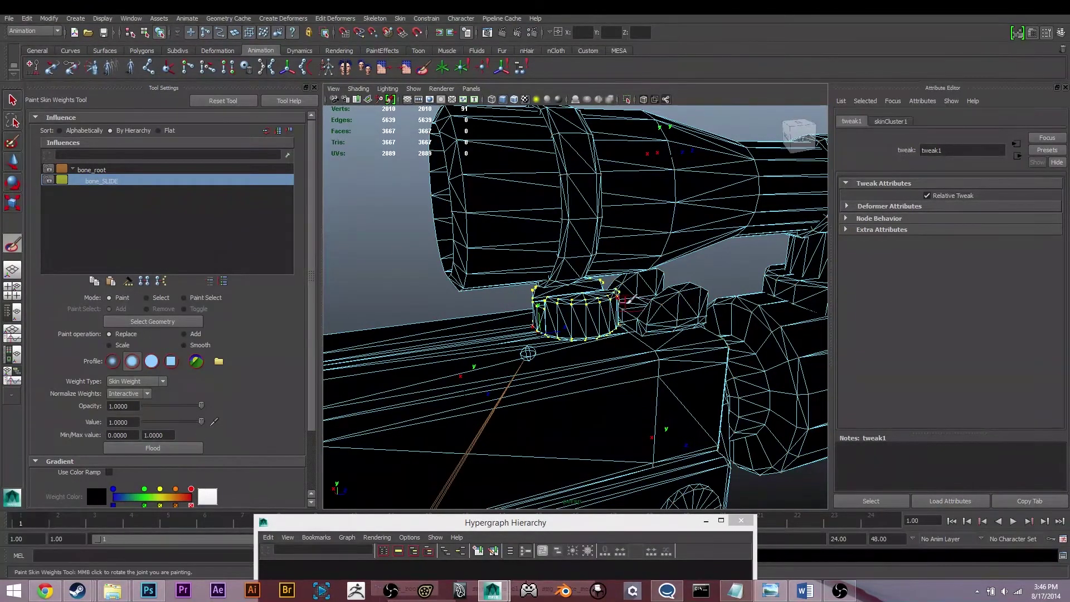
left_click(108, 171)
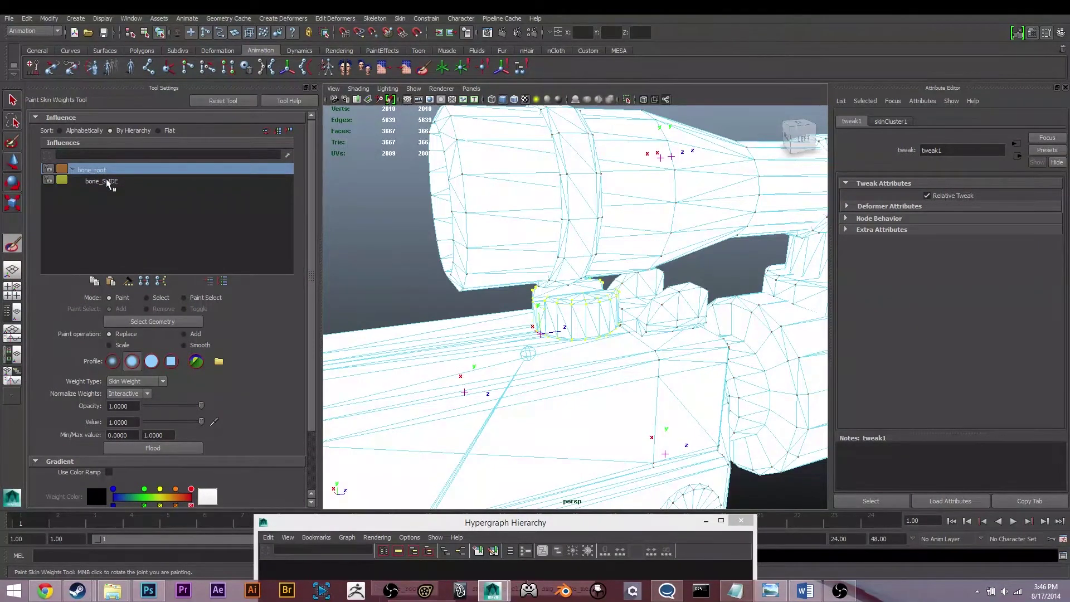
left_click(106, 181)
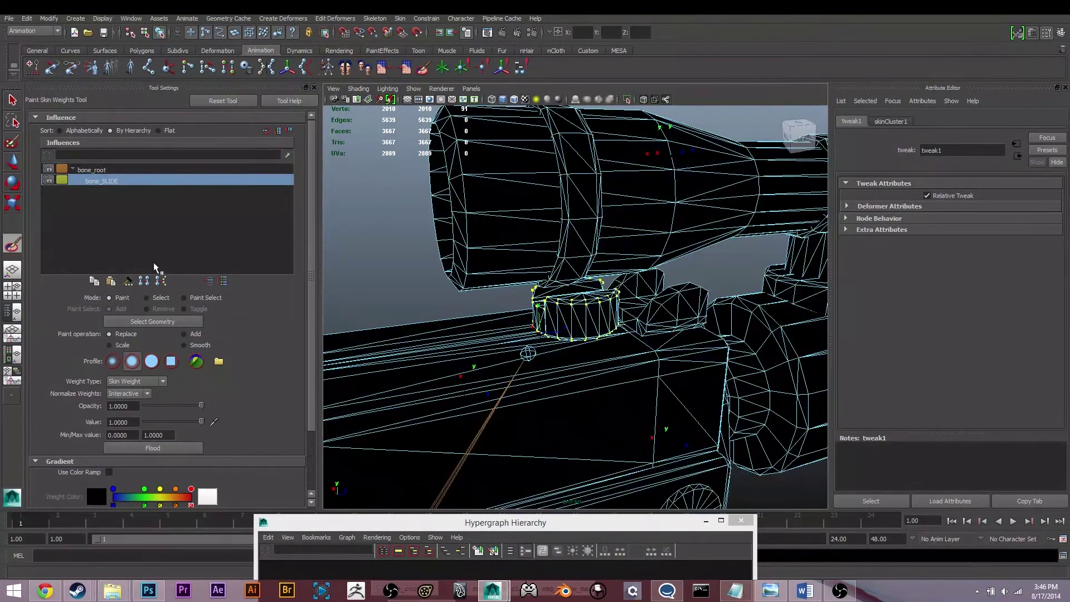
left_click(166, 448)
mouse_move(558, 335)
left_mouse_down("alt")
mouse_move(629, 349)
mouse_move(599, 341)
left_mouse_up("alt")
Step: Move the bone_SLIDE joint along the gun to test whether the knob follows it
key("w")
left_click(642, 461)
left_click(558, 267)
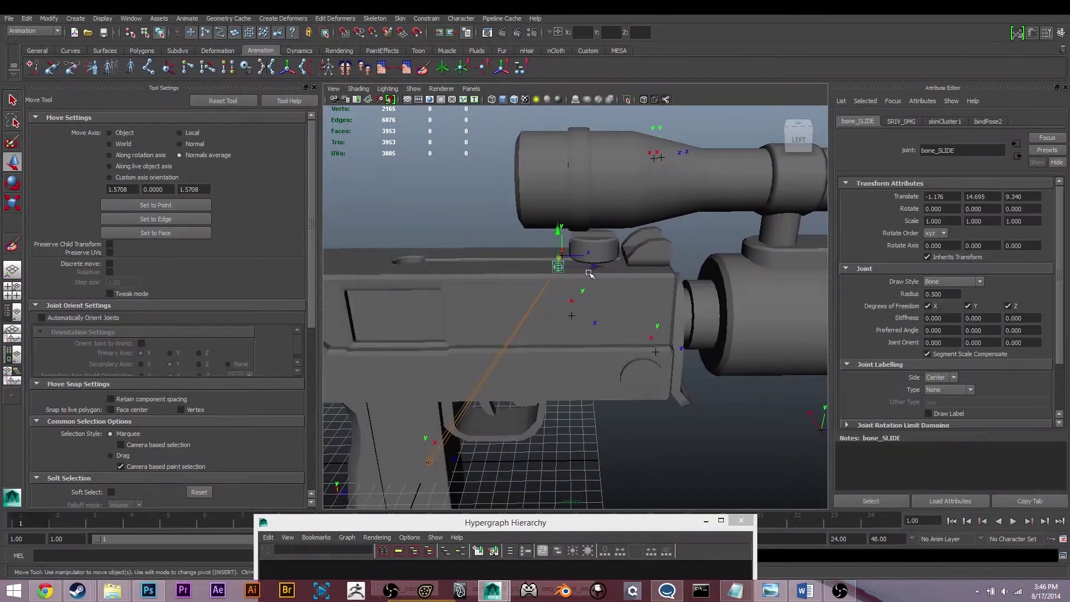
mouse_move(593, 269)
left_mouse_down()
mouse_move(465, 273)
mouse_move(591, 273)
left_mouse_up()
left_click(691, 435)
left_click_drag(691, 436, 685, 401, "alt")
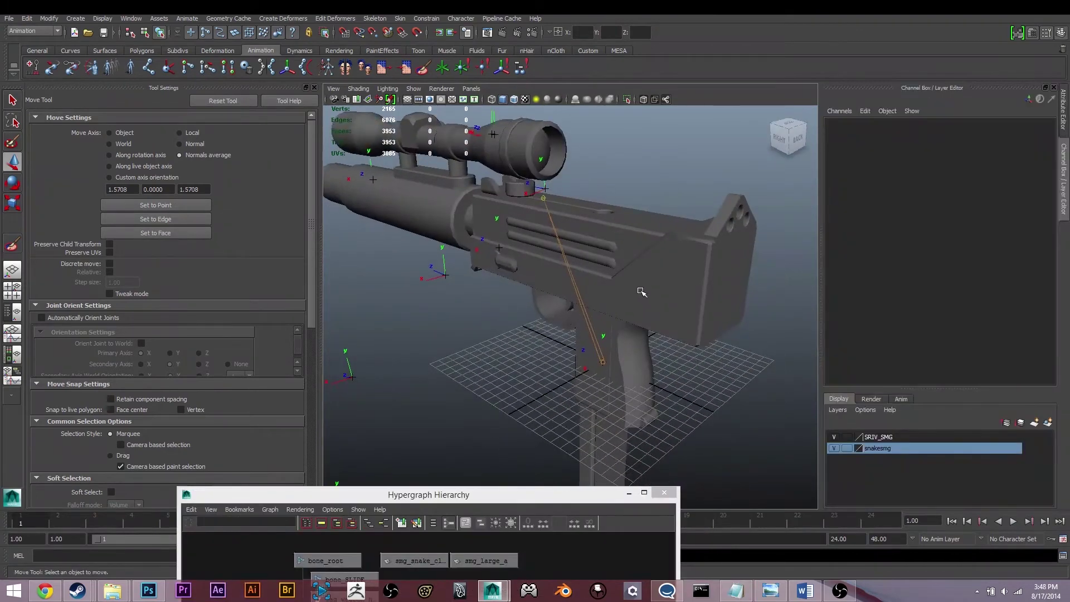
Step: Examine the skinned gun and the locators around its barrel, scope and receiver from both sides
left_click_drag(636, 290, 659, 290, "alt")
middle_click_drag(597, 252, 658, 295, "alt")
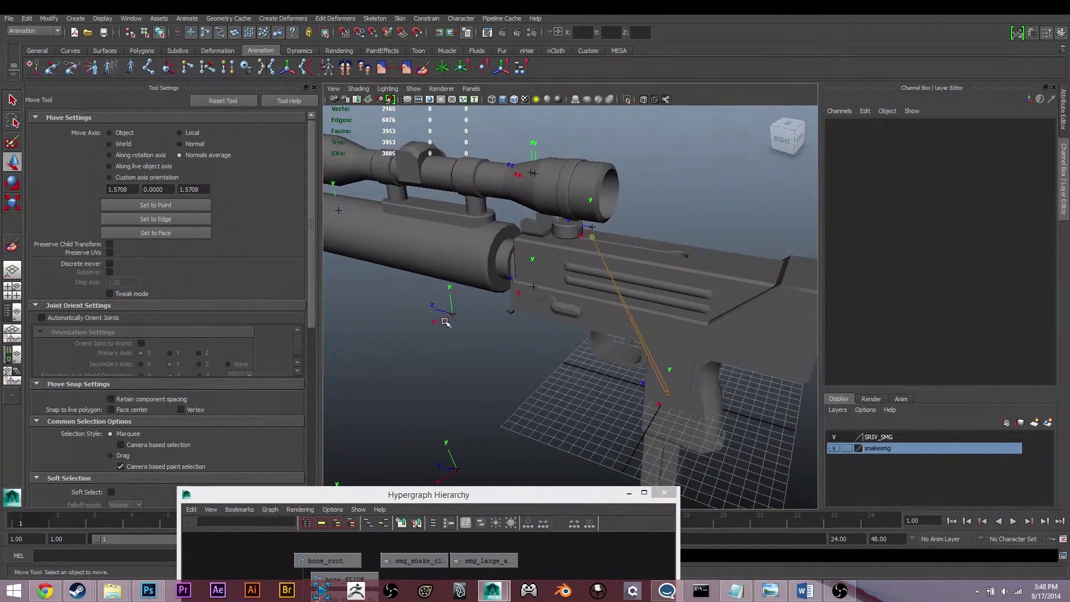
left_click(452, 314)
left_click(535, 368)
right_click_drag(558, 386, 524, 362, "alt")
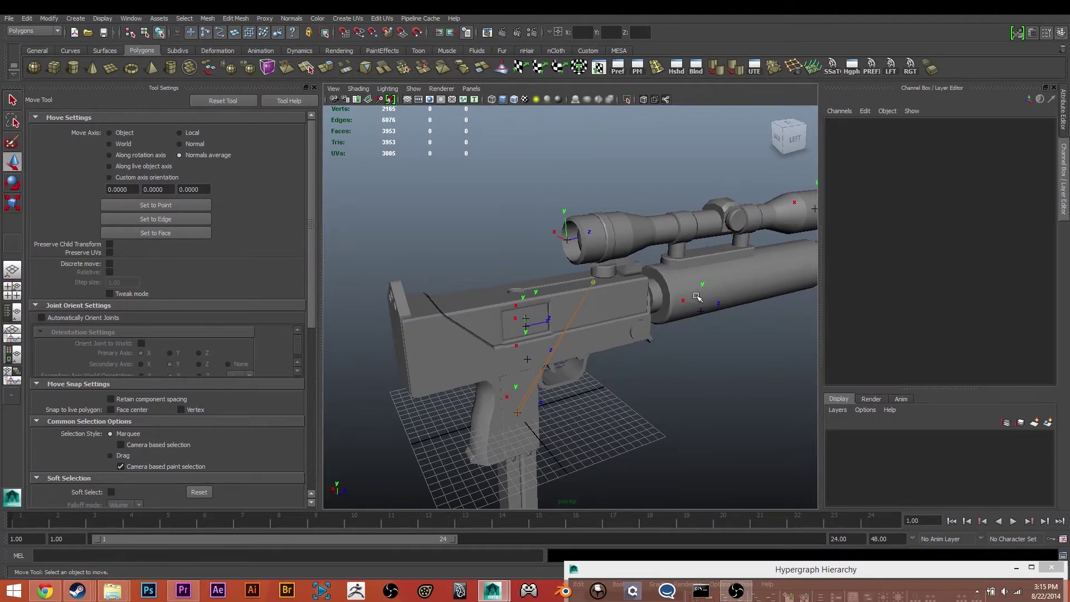
left_click_drag(697, 294, 652, 308, "alt")
left_click(658, 295)
left_click(660, 297)
left_click(703, 342)
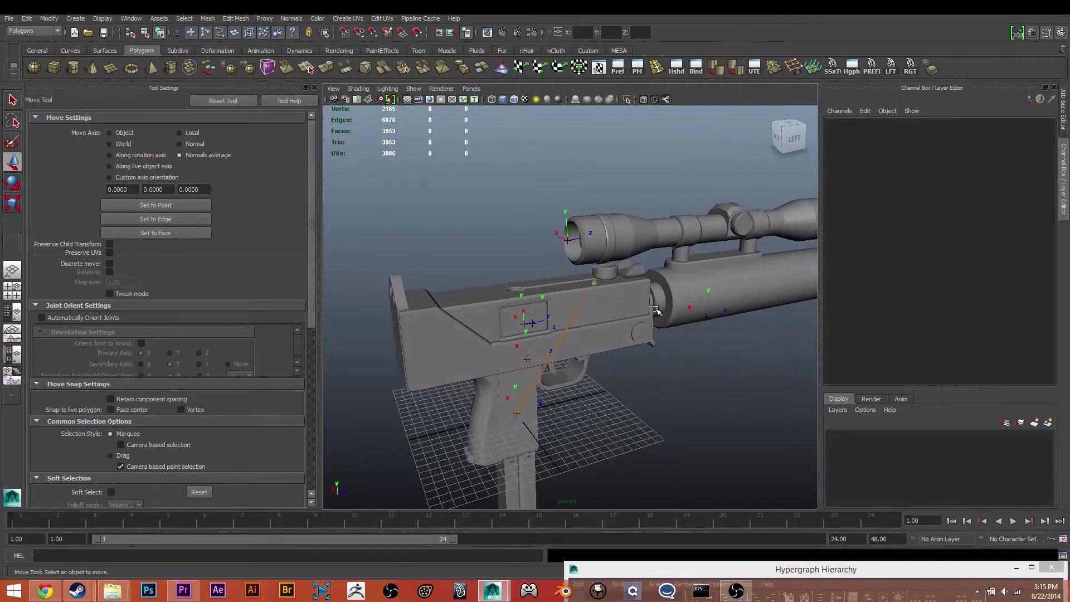